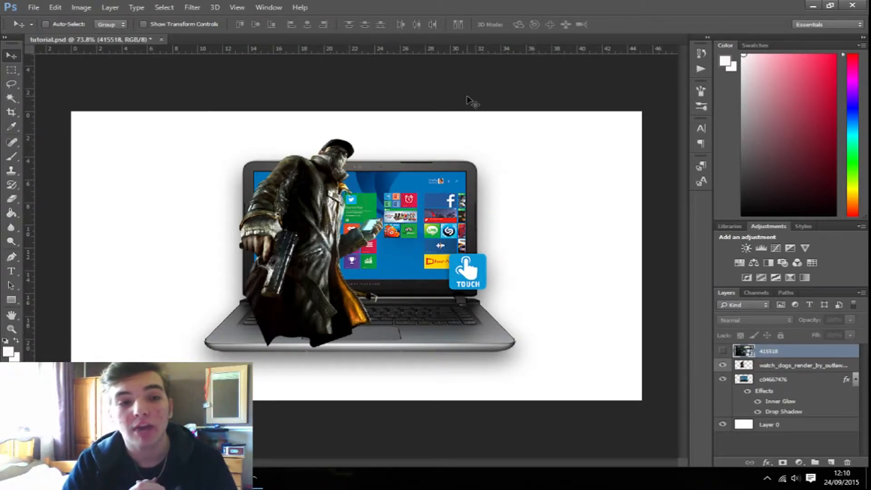
Toggle the visibility of the 415518 scene, character render and laptop layers to examine what each one contains.
left_click(723, 352)
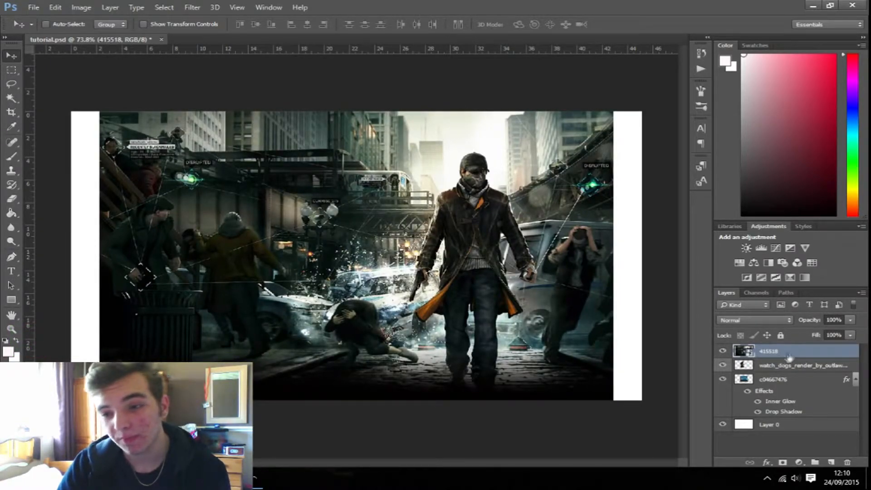
left_click(723, 353)
left_click(723, 353)
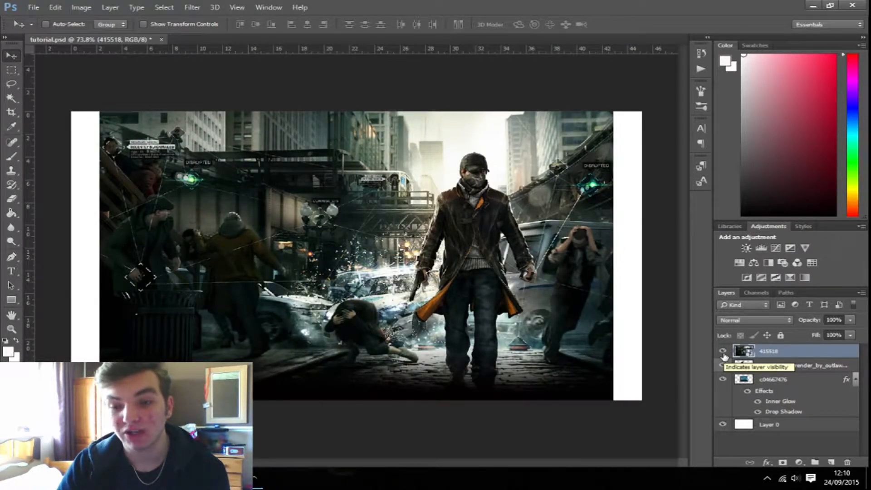
left_click(722, 352)
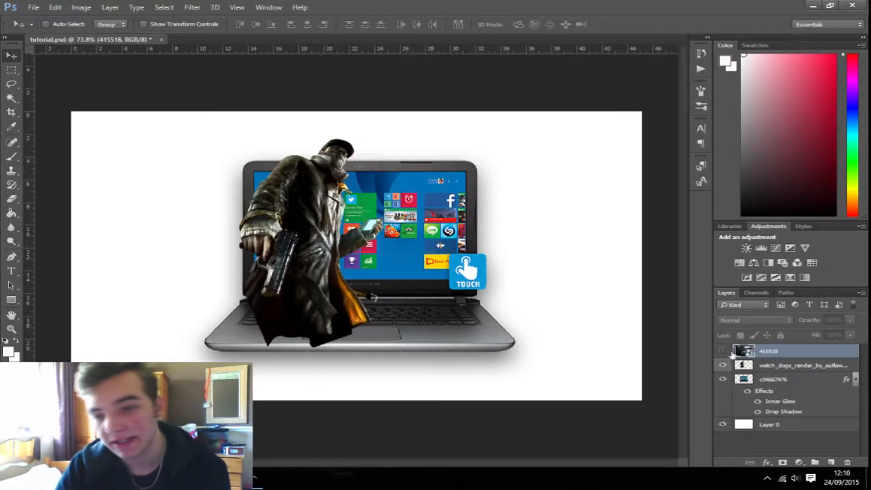
left_click(722, 365)
left_click(723, 365)
left_click(730, 365)
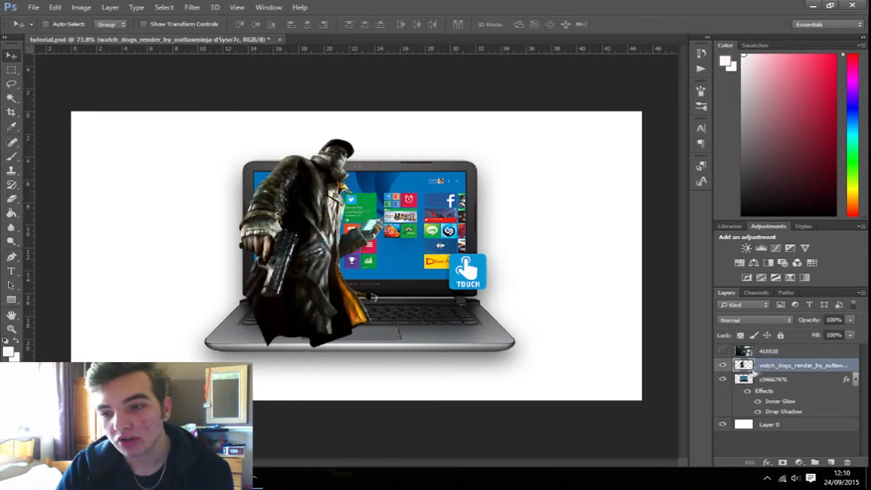
left_click(724, 366)
left_click(724, 366)
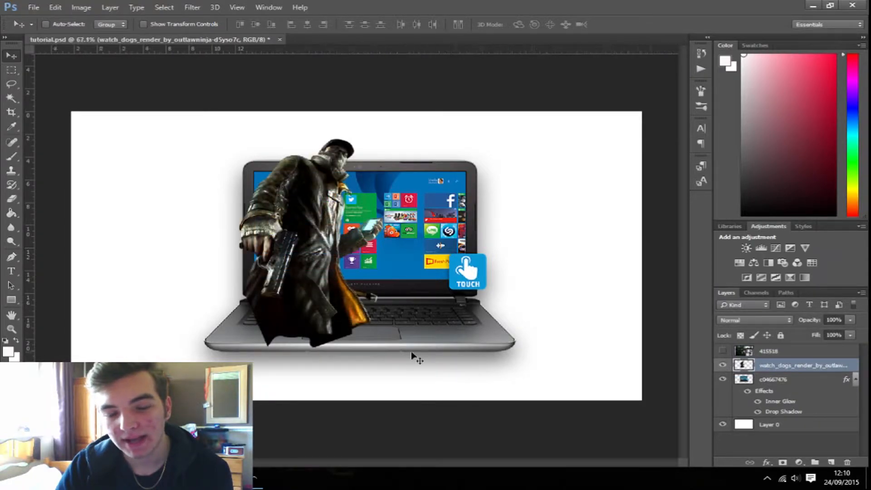
scroll(385, 281, "up", 3)
scroll(297, 132, "down", 3)
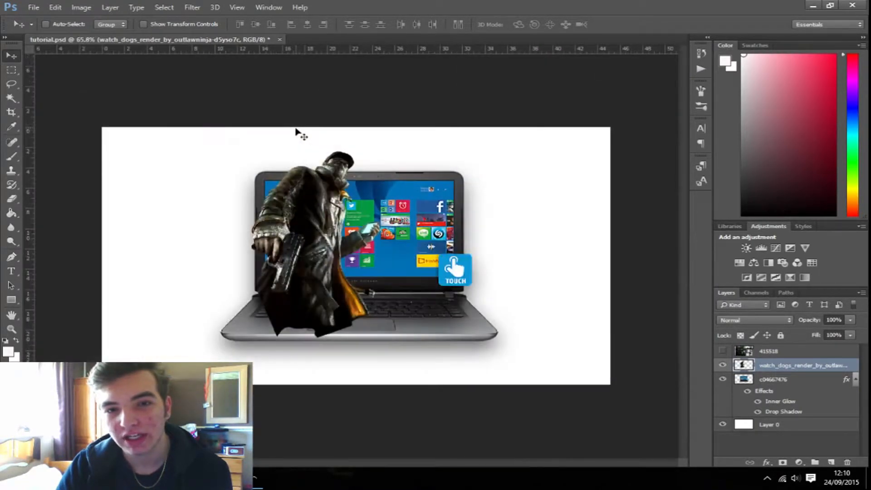
scroll(360, 253, "up", 1)
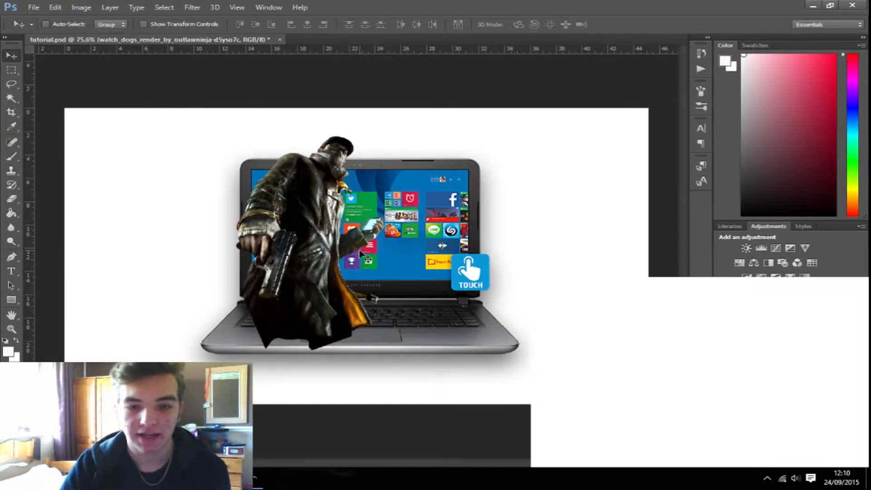
left_click(855, 426)
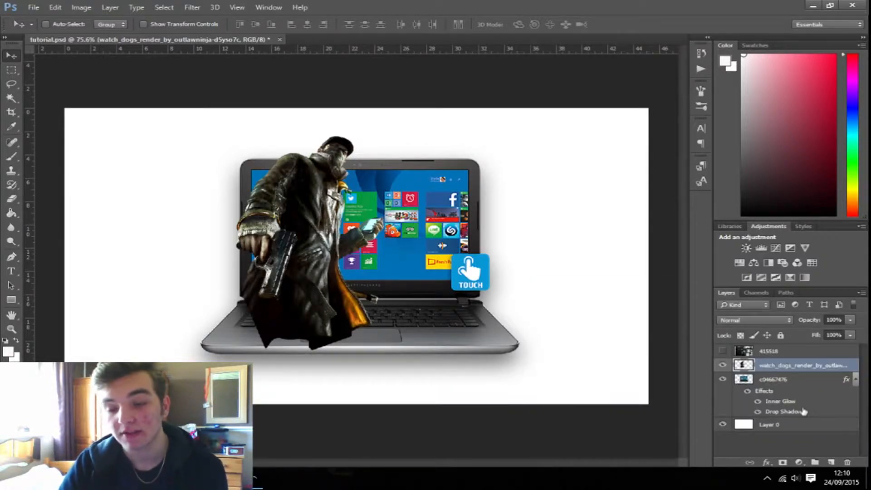
left_click(723, 378)
left_click(816, 380)
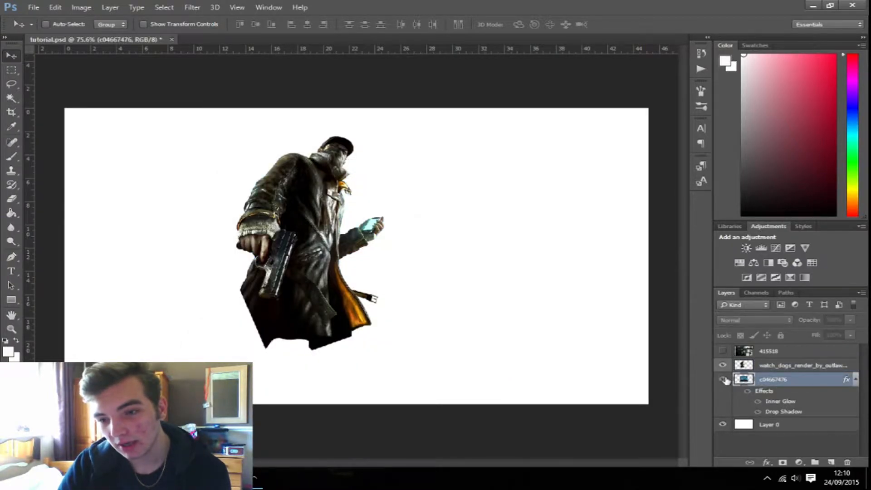
left_click(723, 379)
scroll(358, 232, "down", 2)
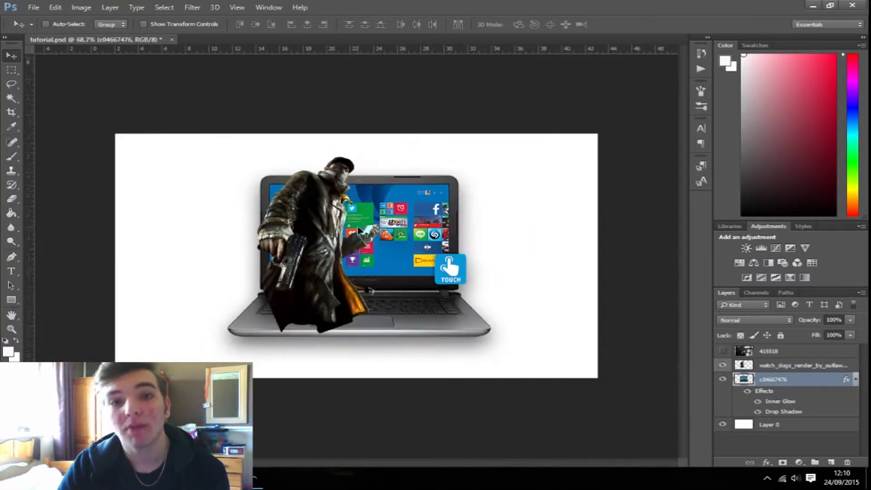
Move the 415518 scene layer directly beneath the watch_dogs_render character layer in the layer stack.
scroll(356, 230, "up", 1)
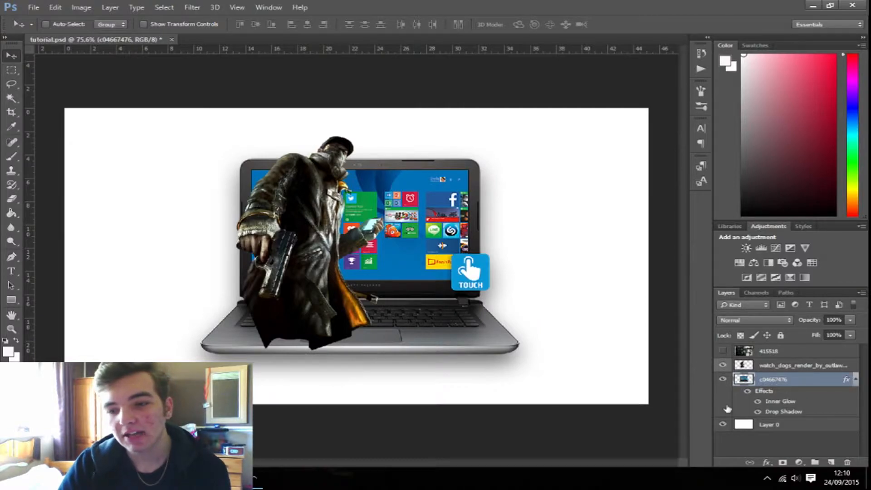
left_click_drag(769, 350, 753, 375)
Apply a Color Overlay of #181818 to Layer 0 with Normal blend mode and 100% opacity.
double_click(792, 426)
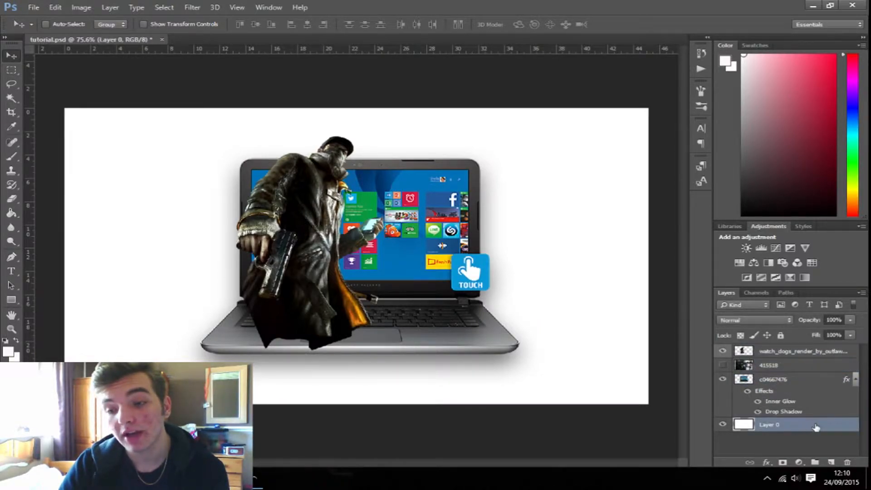
left_click(379, 203)
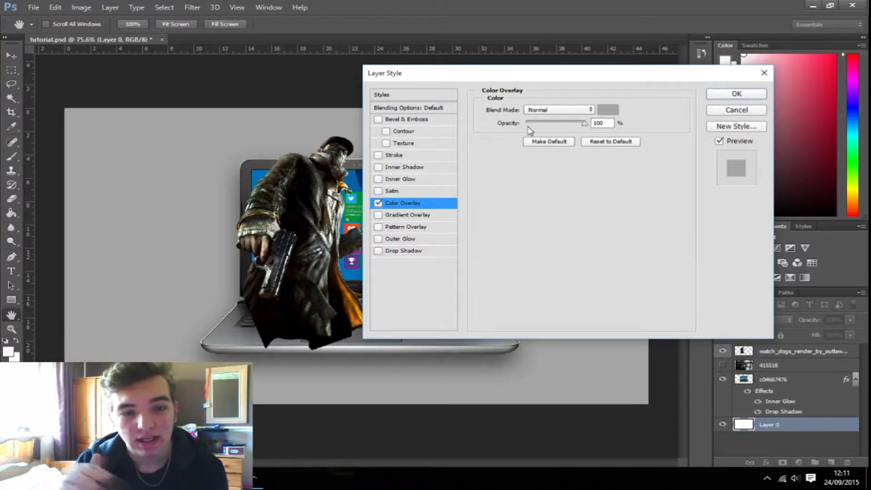
left_click(608, 109)
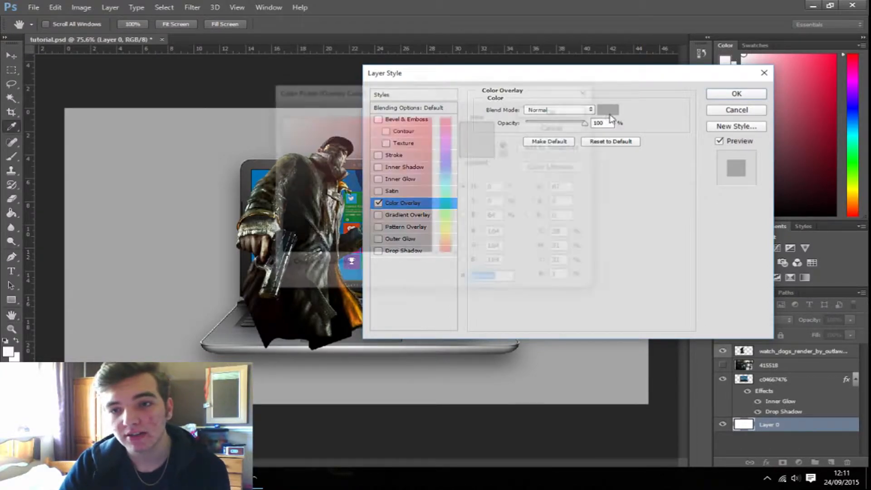
left_click(278, 241)
left_click(279, 242)
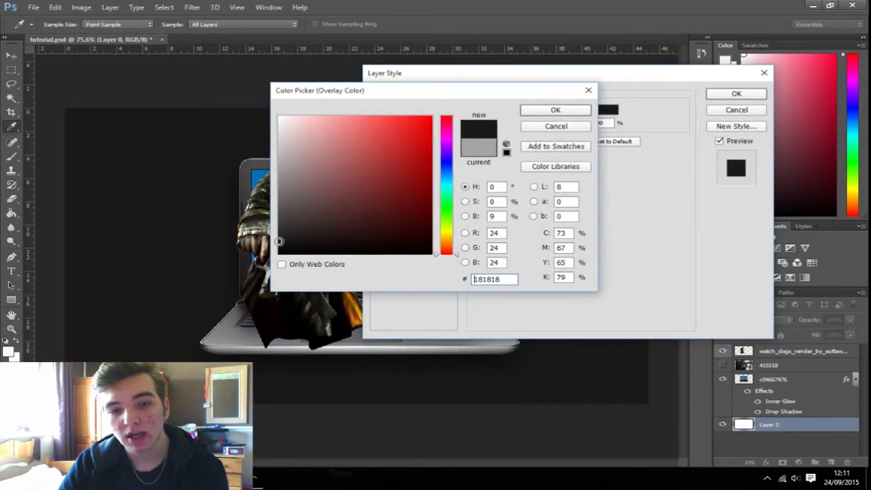
left_click(548, 110)
left_click(734, 93)
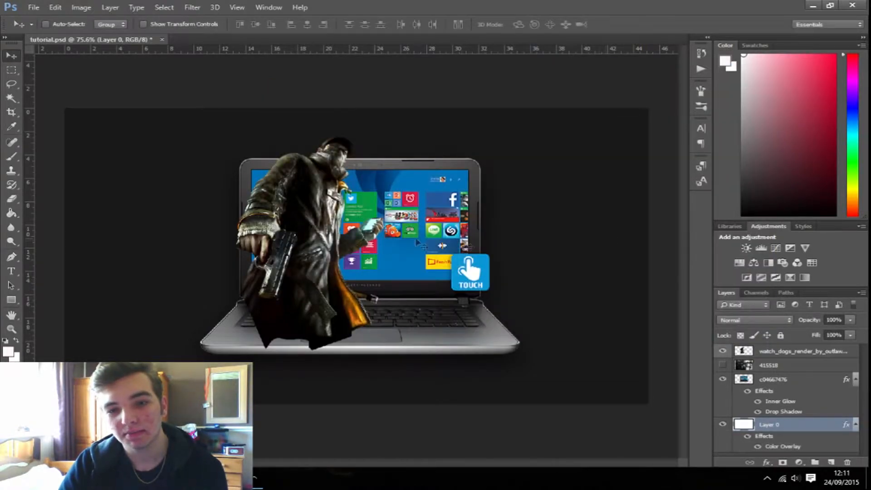
Review the Drop Shadow settings of the laptop layer c04667476 and examine its Inner Glow effect on the canvas.
left_click(798, 379)
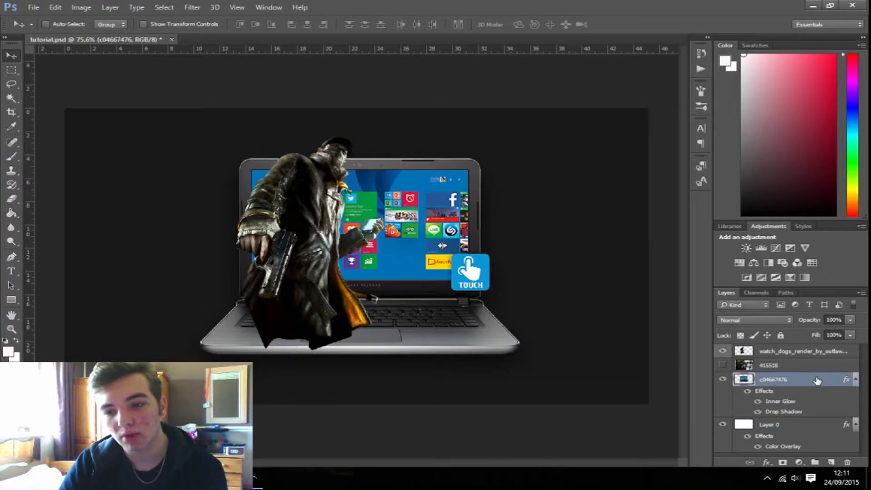
key("h")
double_click(816, 380)
left_click(390, 250)
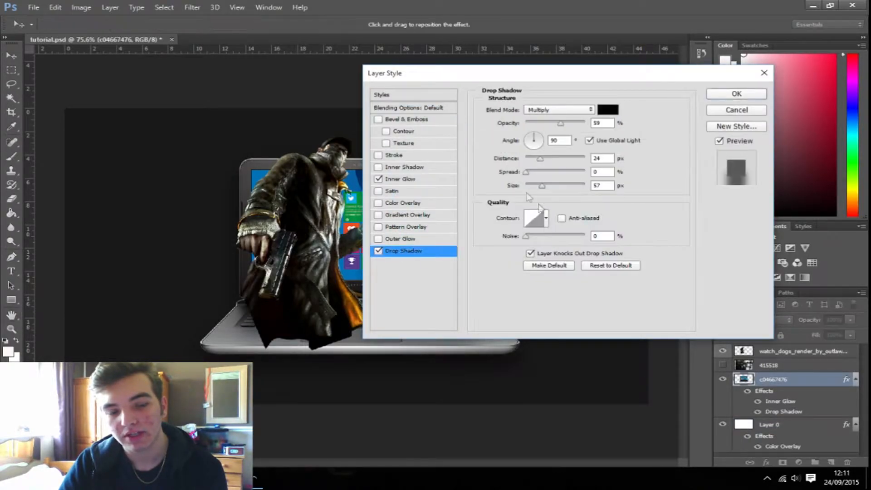
left_click(736, 94)
key("ctrl+0")
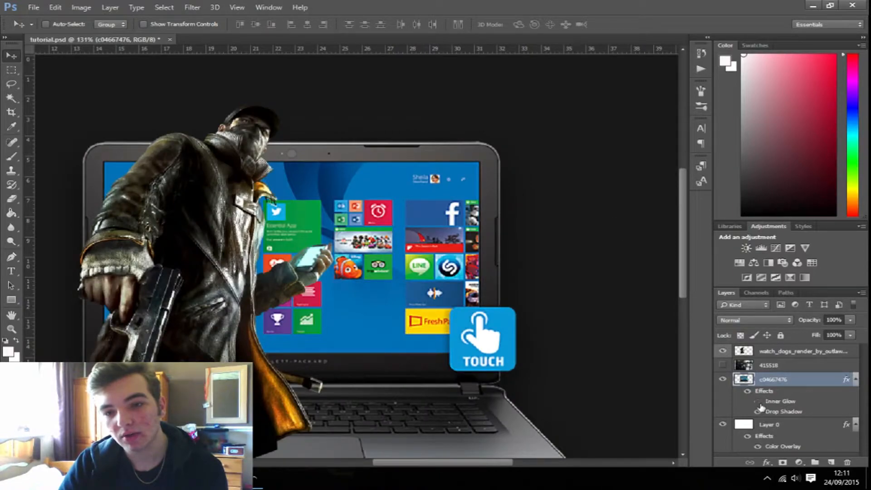
scroll(430, 176, "down", 8)
scroll(349, 179, "up", 3)
scroll(398, 195, "down", 2)
scroll(398, 195, "up", 2)
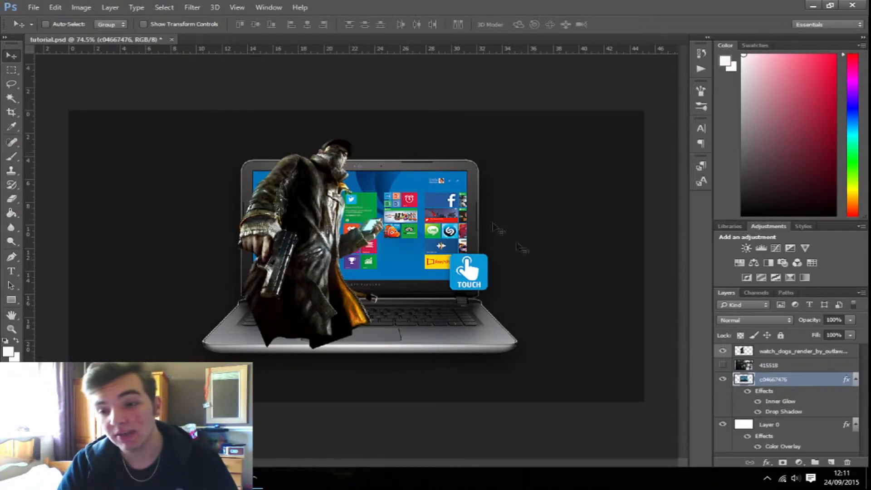
Hide the character render layer, then show and select the 415518 scene layer.
left_click(722, 350)
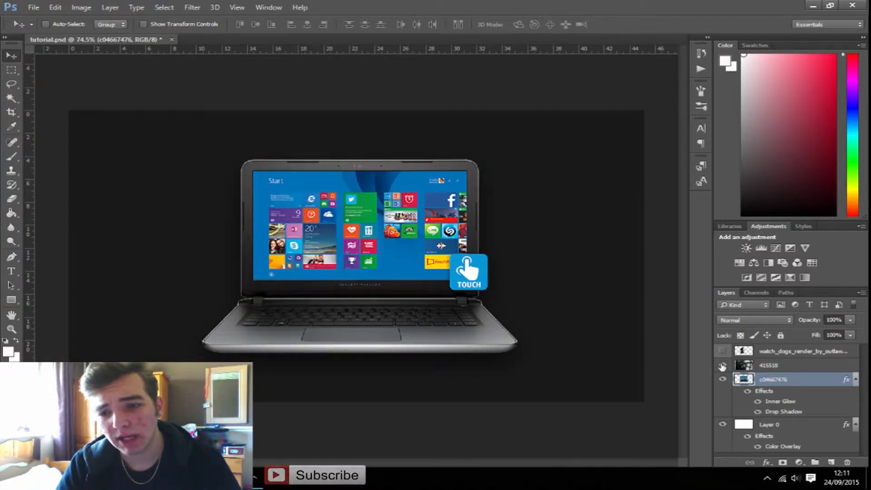
left_click(722, 365)
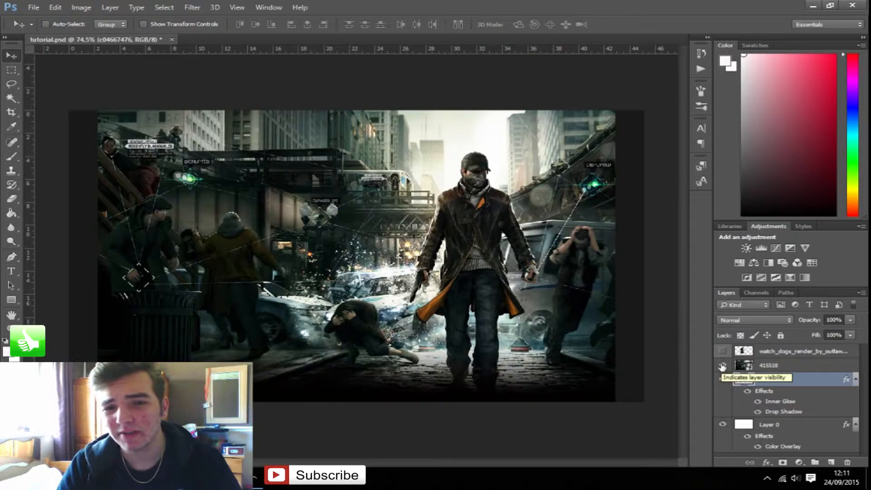
left_click(794, 365)
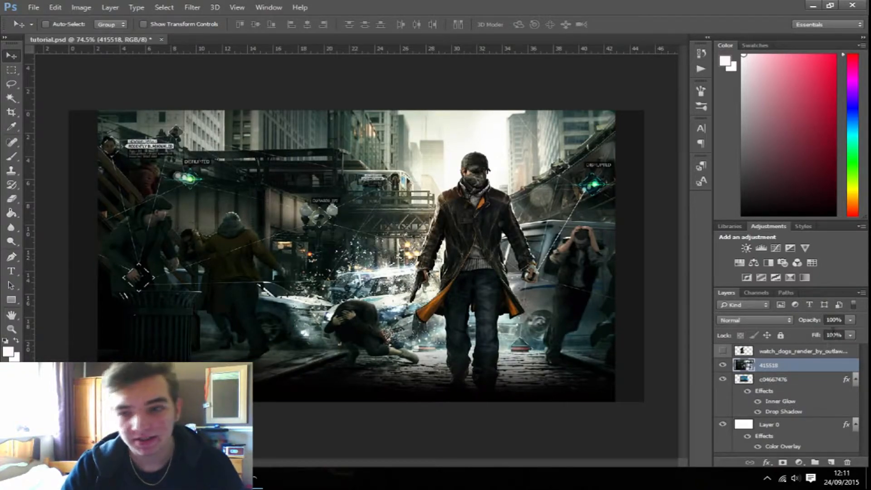
left_click(723, 364)
left_click(722, 365)
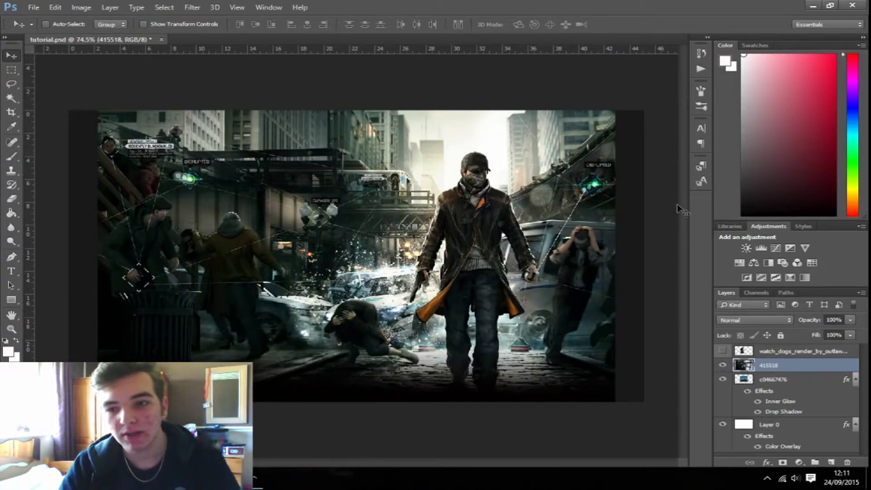
Scale the 415518 scene image down to about 41.9% with Free Transform and centre it on the canvas.
key("ctrl+t")
left_click_drag(615, 401, 583, 383)
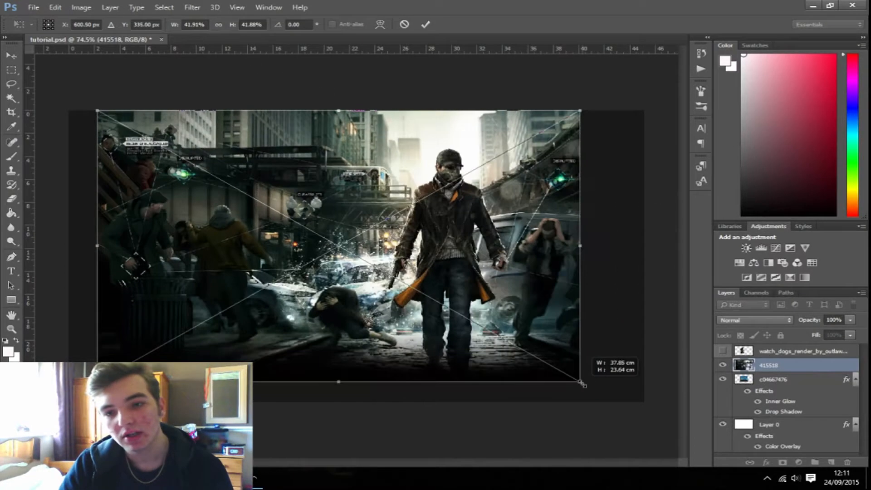
left_click_drag(544, 354, 561, 363)
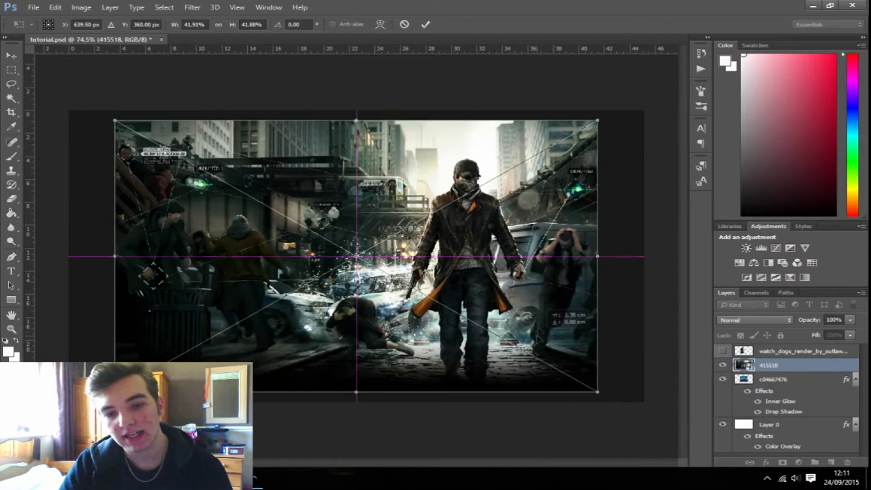
left_click(425, 24)
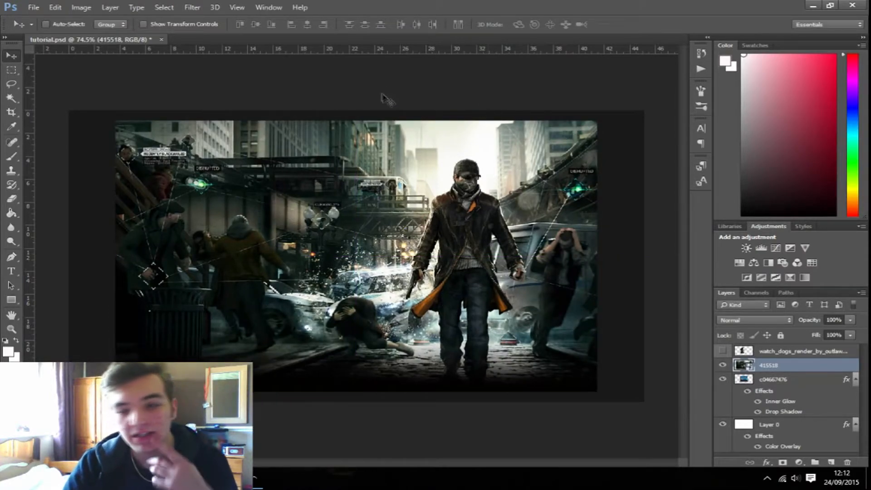
Apply a Gaussian Blur with a radius of 7.6 pixels to the 415518 layer.
left_click(193, 7)
mouse_move(227, 128)
left_click(372, 169)
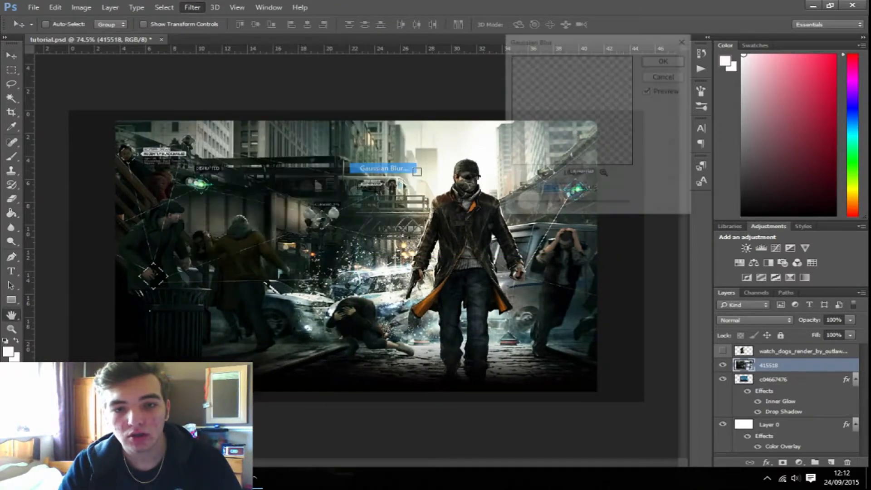
left_click(550, 208)
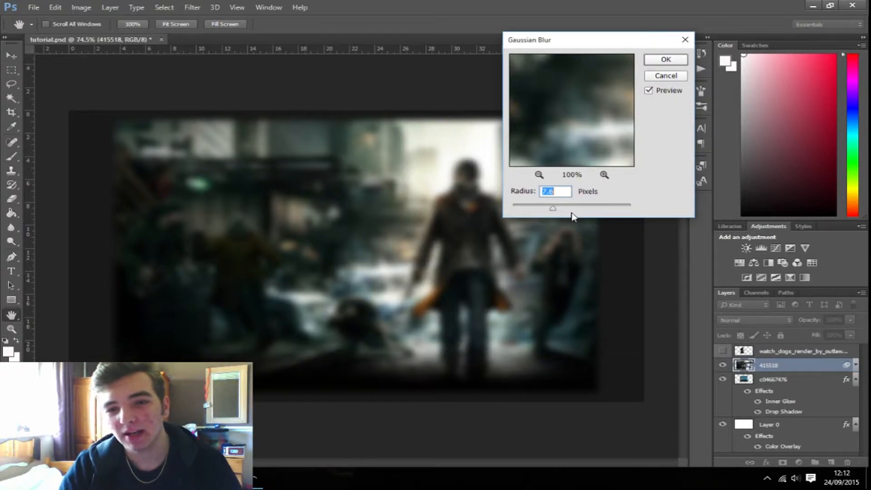
left_click(665, 59)
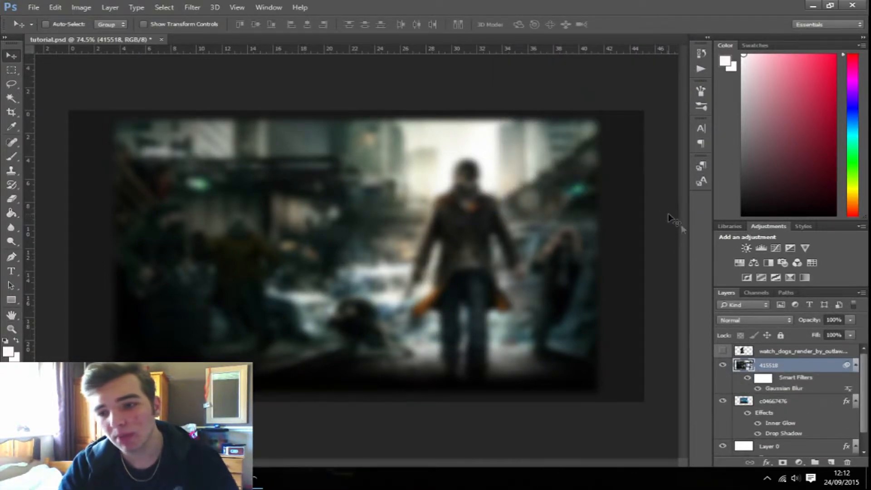
Rasterize the blurred 415518 smart object layer.
right_click(778, 367)
left_click(625, 187)
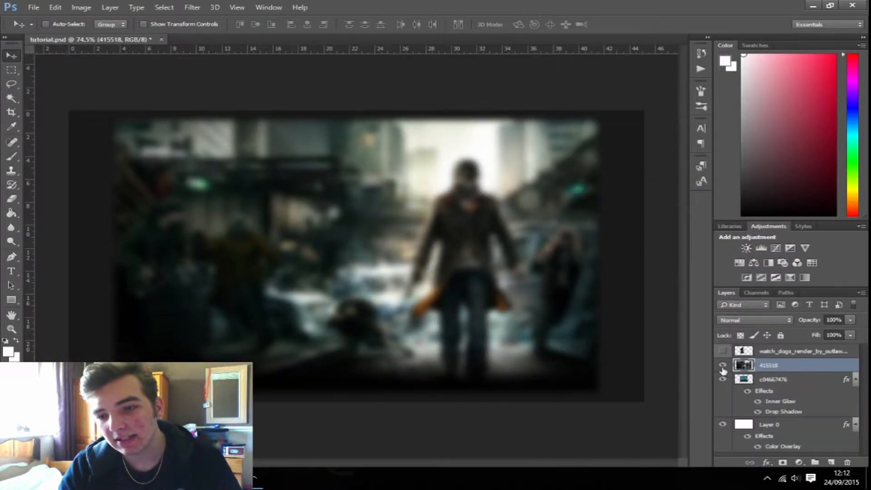
Create a clipping mask that clips the blurred 415518 layer to the laptop layer c04667476.
left_click(722, 367)
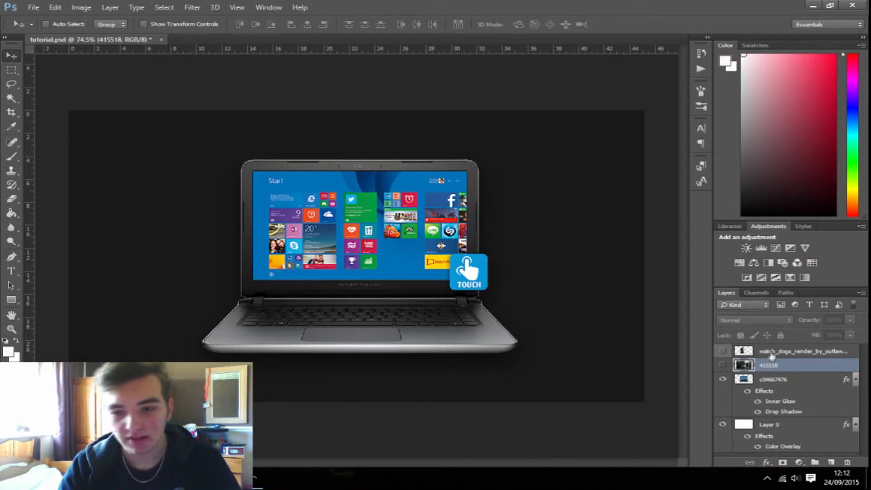
left_click(796, 353)
left_click(802, 366)
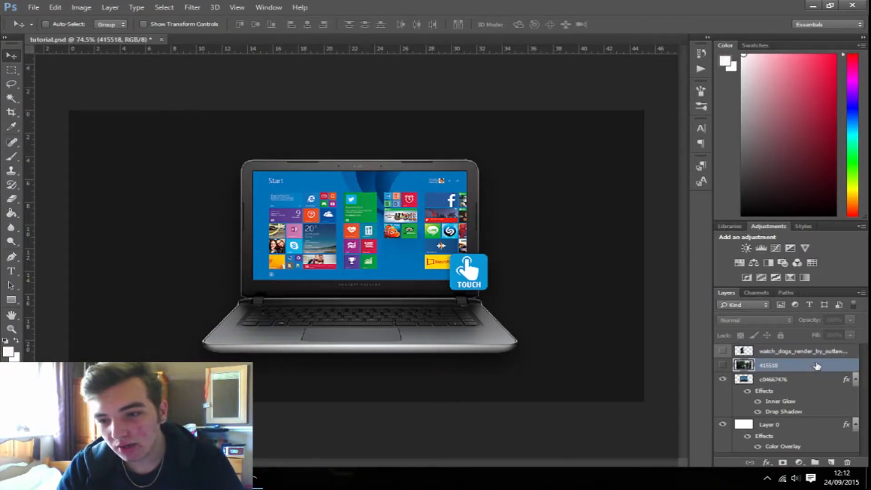
left_click(721, 366)
right_click(796, 368)
left_click(619, 215)
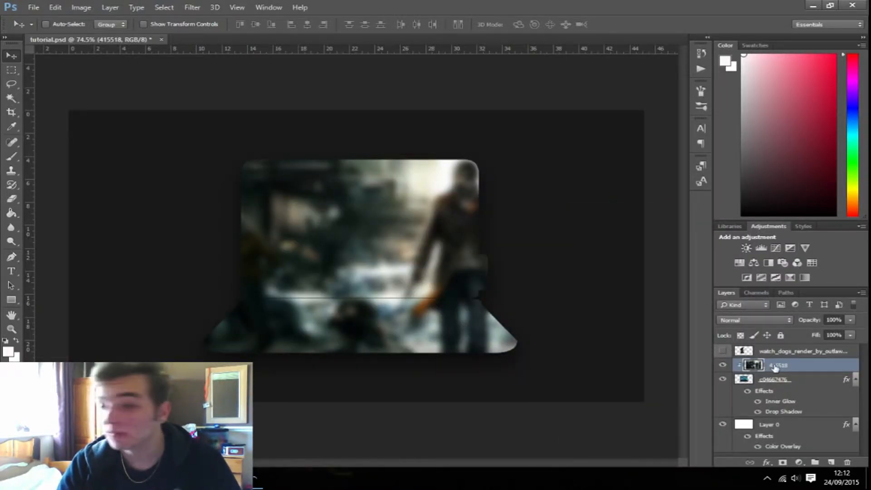
Hide the clipped 415518 layer and select the watch_dogs_render character layer.
left_click(721, 365)
left_click(754, 352)
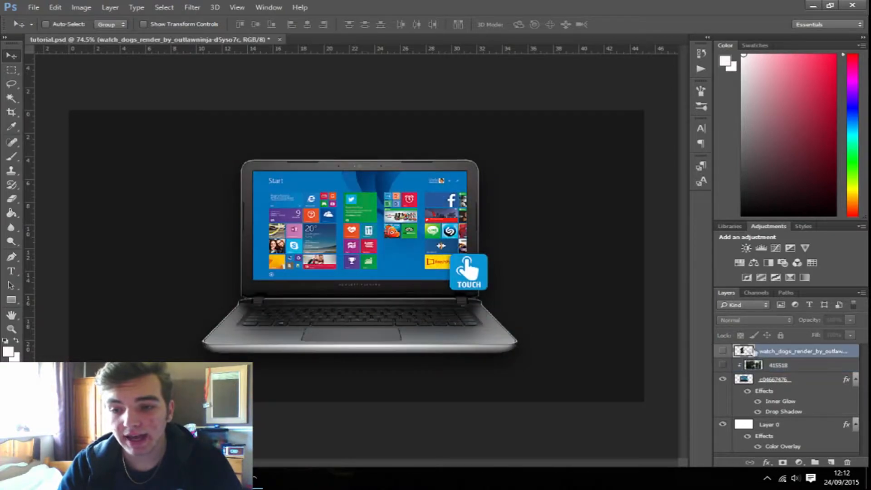
Make the watch_dogs_render character layer visible.
left_click(721, 351)
left_click(722, 351)
left_click(721, 351)
Examine how the character's coat, gun and arms overlap the laptop screen and its lower bezel.
scroll(354, 245, "up", 2)
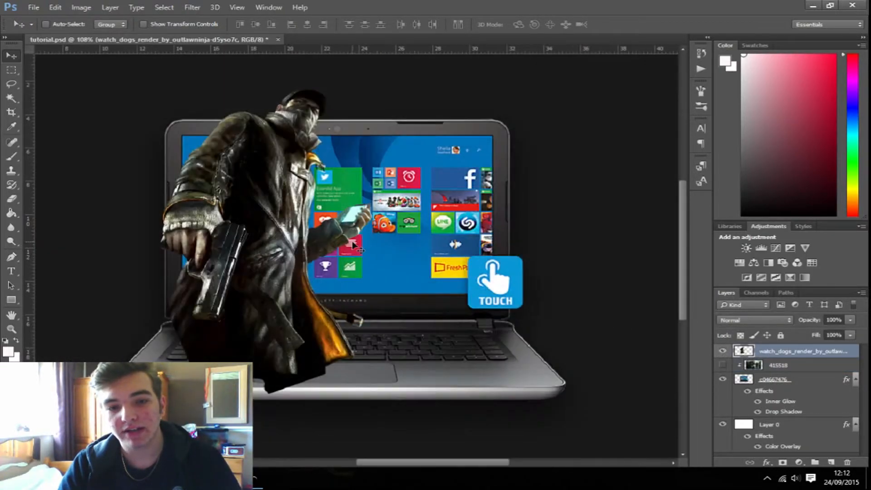
scroll(351, 243, "up", 2)
scroll(349, 236, "down", 1)
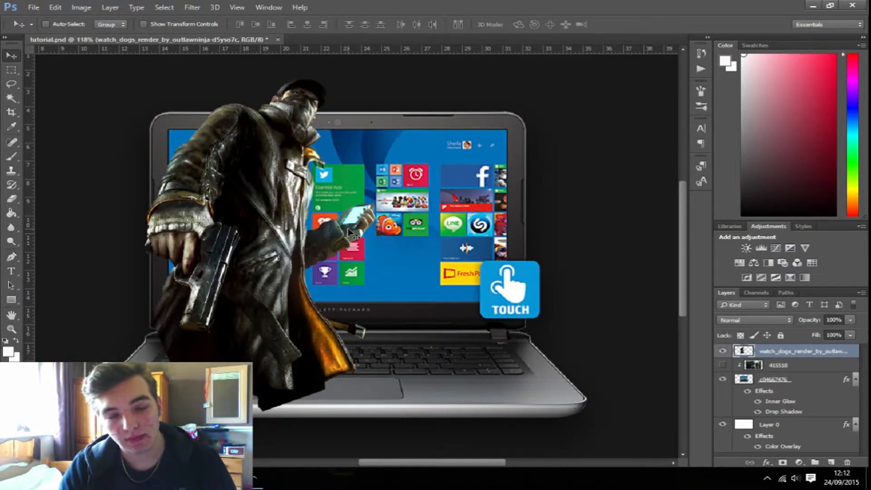
scroll(290, 301, "up", 5)
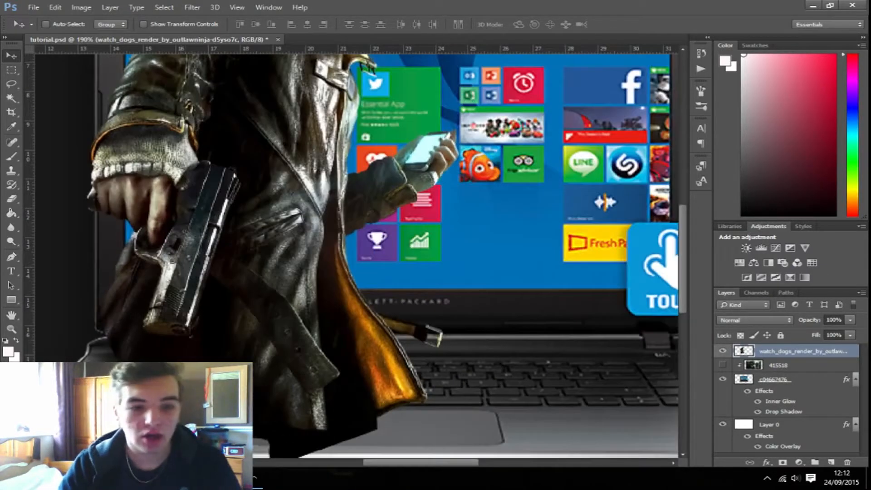
scroll(100, 324, "up", 2)
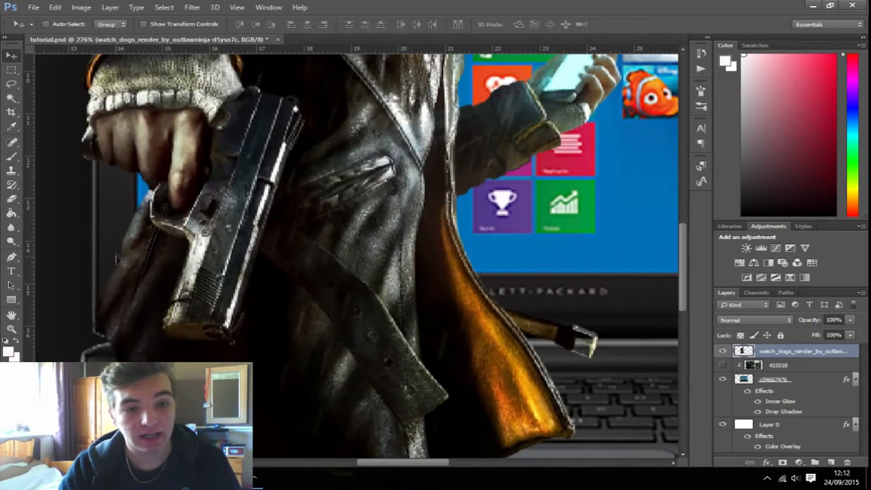
scroll(117, 260, "down", 6)
scroll(213, 281, "up", 6)
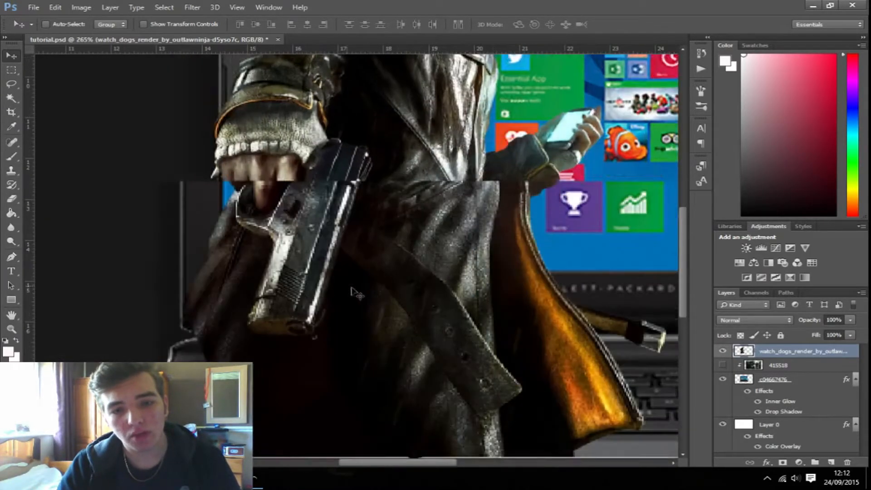
scroll(355, 294, "down", 5)
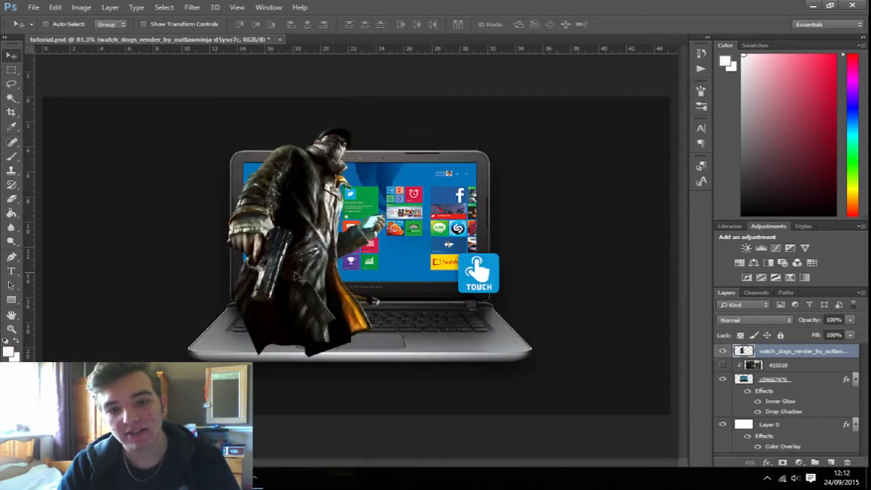
scroll(300, 277, "up", 2)
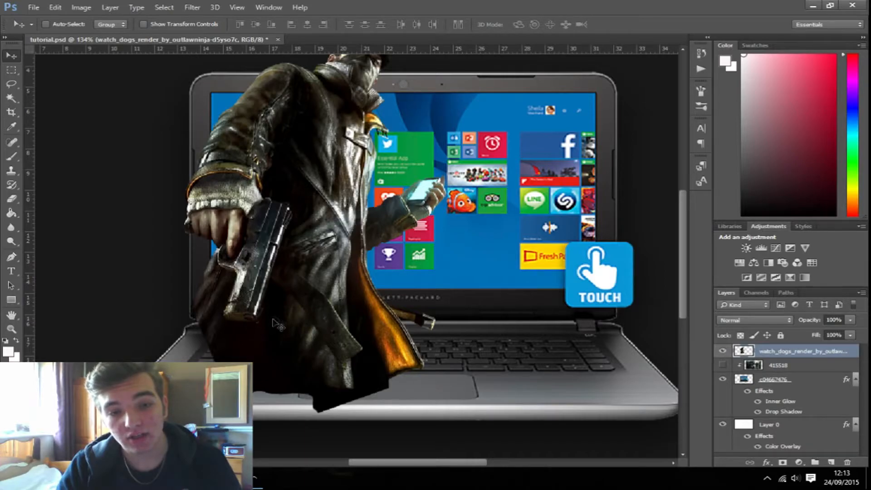
scroll(278, 326, "up", 5)
scroll(252, 315, "up", 2)
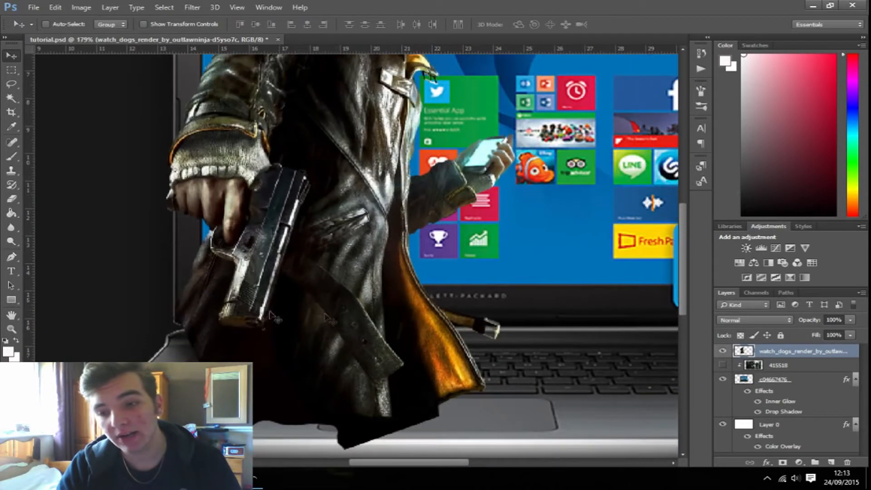
Lower the watch_dogs_render layer's opacity to 44% so the laptop beneath can be seen through it.
left_click_drag(824, 334, 816, 334)
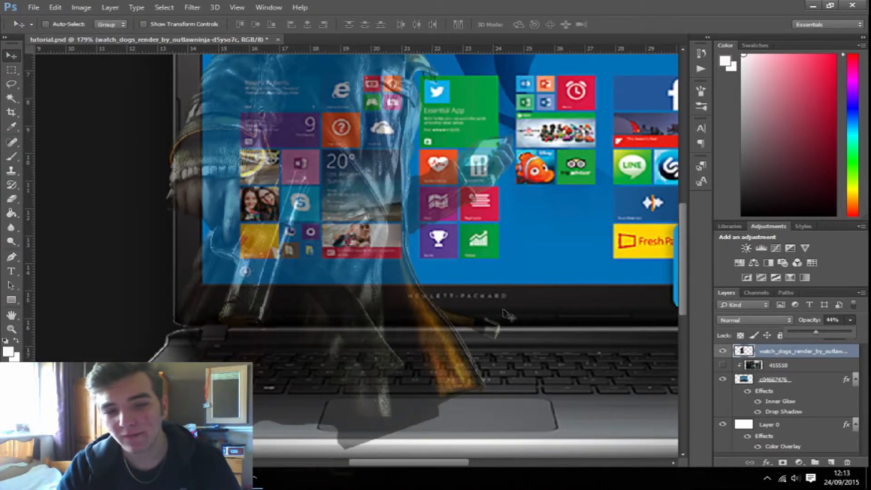
scroll(220, 274, "up", 15)
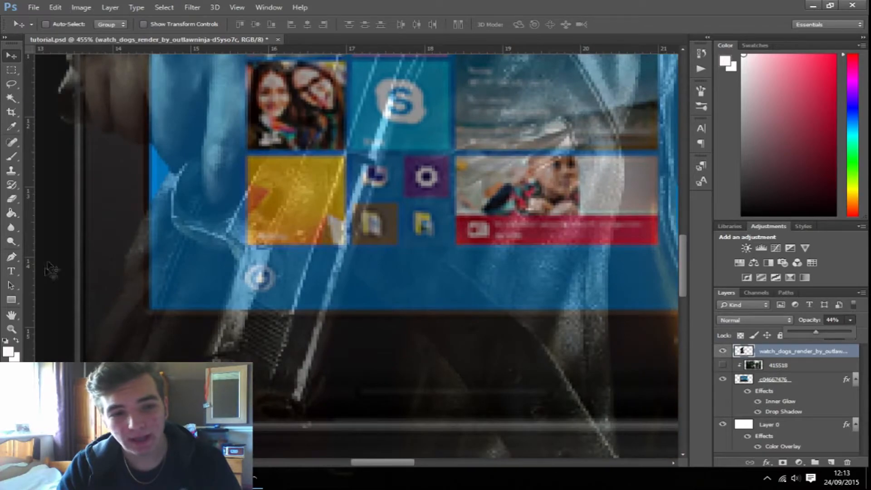
Start a Pen tool path on the laptop display's left edge near the gun hand and run it down to the display's lower-left corner.
left_click(11, 257)
scroll(152, 213, "up", 7)
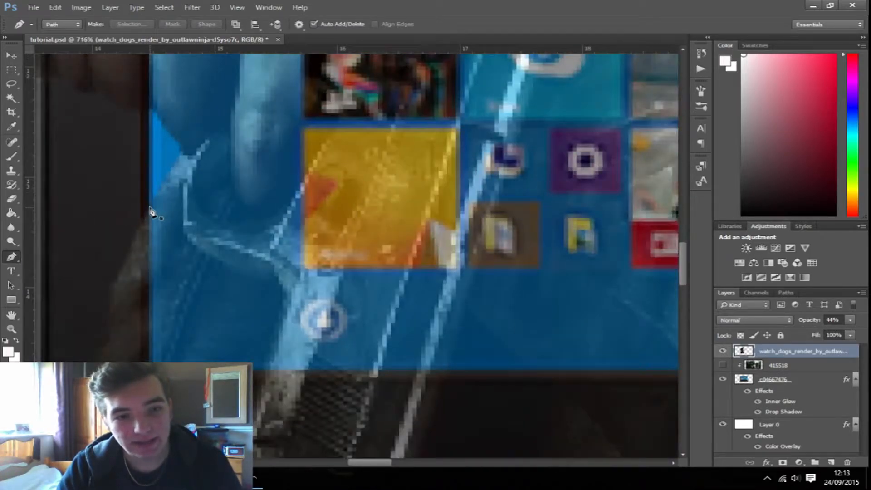
scroll(152, 213, "up", 3)
scroll(150, 227, "down", 3)
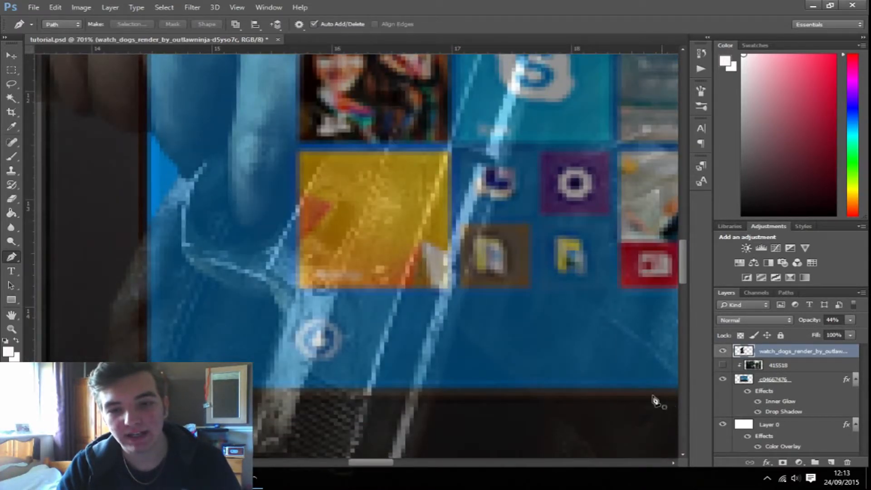
scroll(653, 398, "down", 20)
scroll(585, 390, "down", 3)
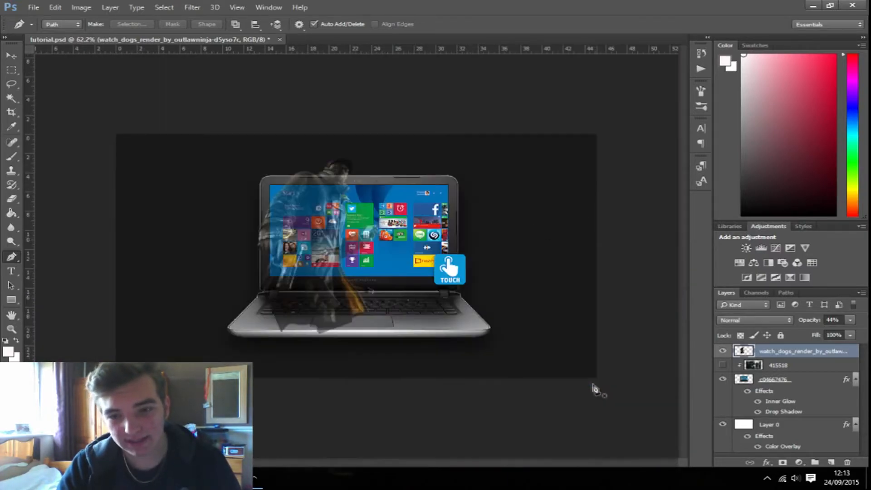
scroll(285, 226, "up", 5)
scroll(285, 228, "up", 5)
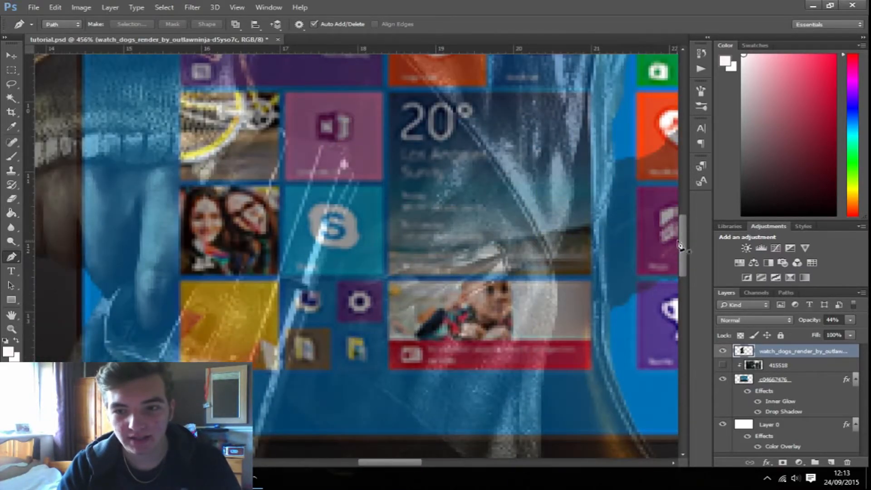
scroll(127, 258, "up", 1)
scroll(127, 258, "up", 3)
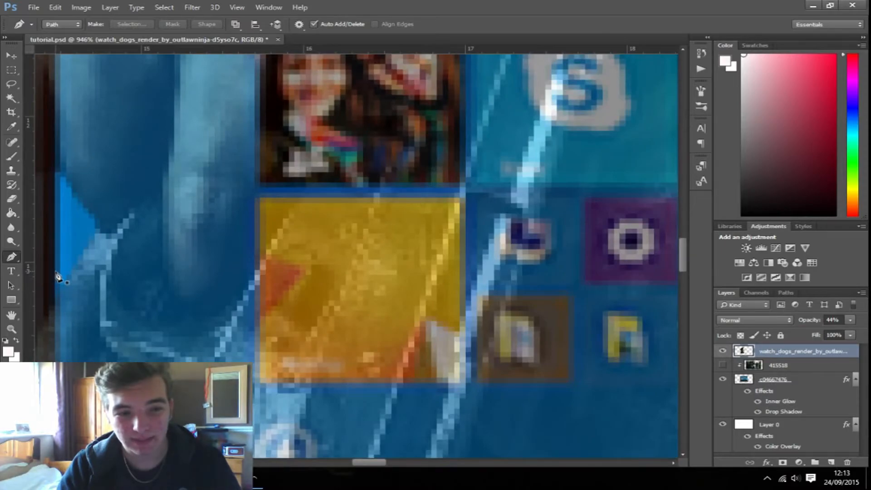
scroll(272, 344, "down", 2)
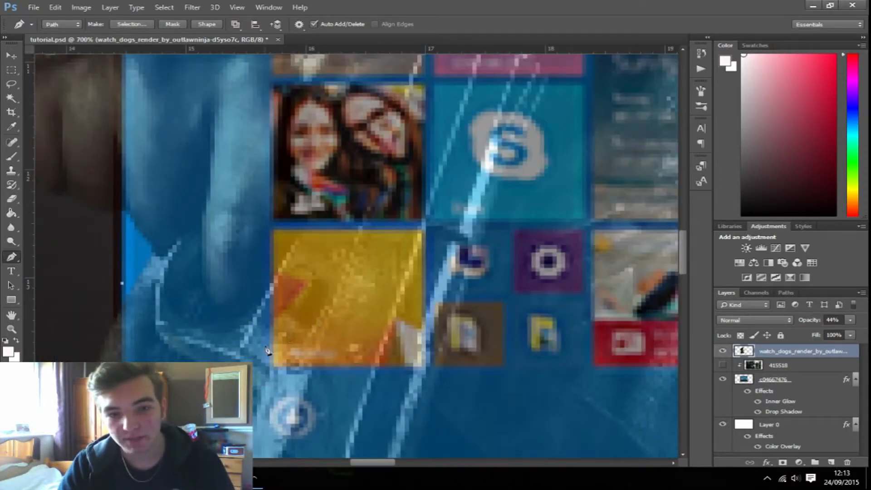
scroll(267, 350, "down", 6)
scroll(184, 353, "up", 5)
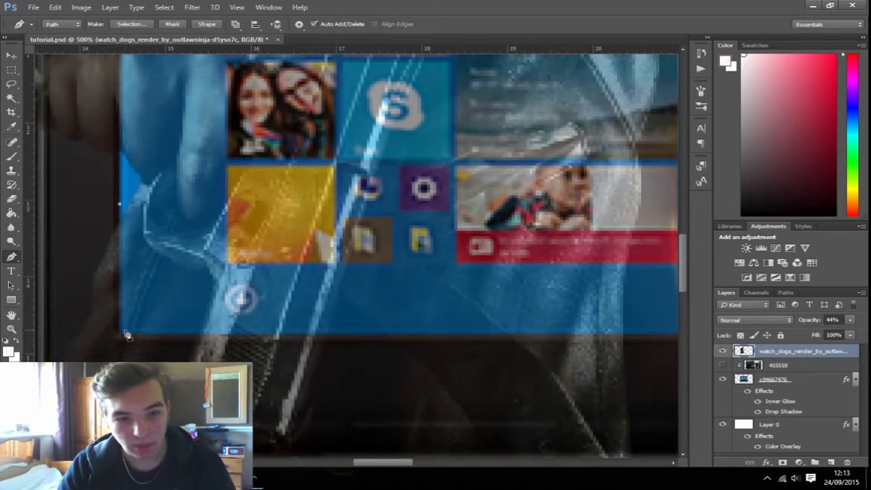
scroll(122, 335, "up", 5)
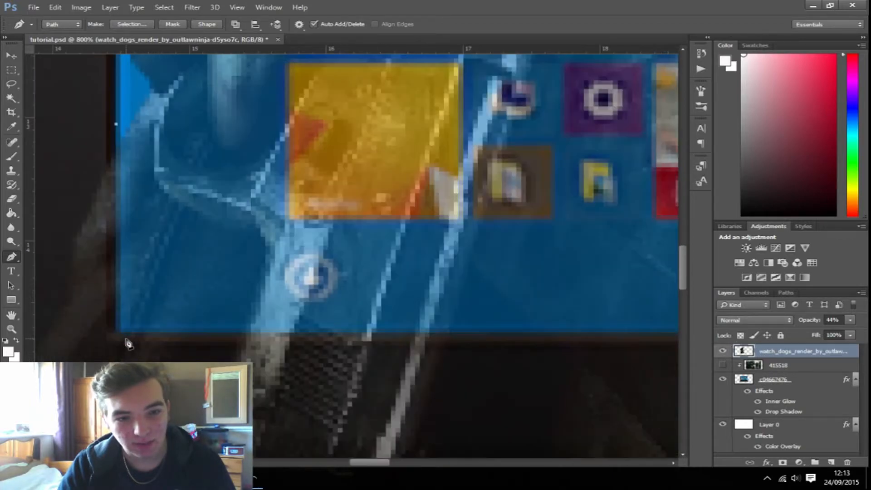
left_click(111, 327)
Extend the path along the display's bottom edge to the near side of the gun grip.
scroll(141, 355, "down", 3)
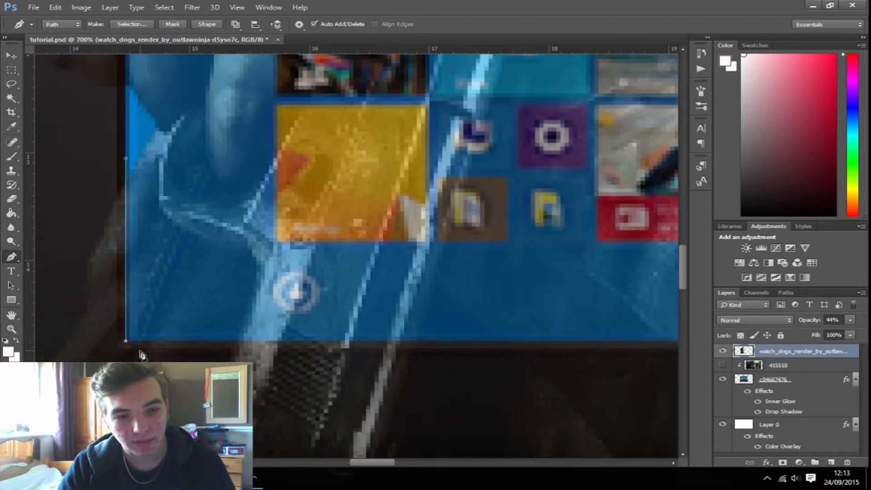
scroll(194, 354, "down", 2)
scroll(214, 359, "up", 4)
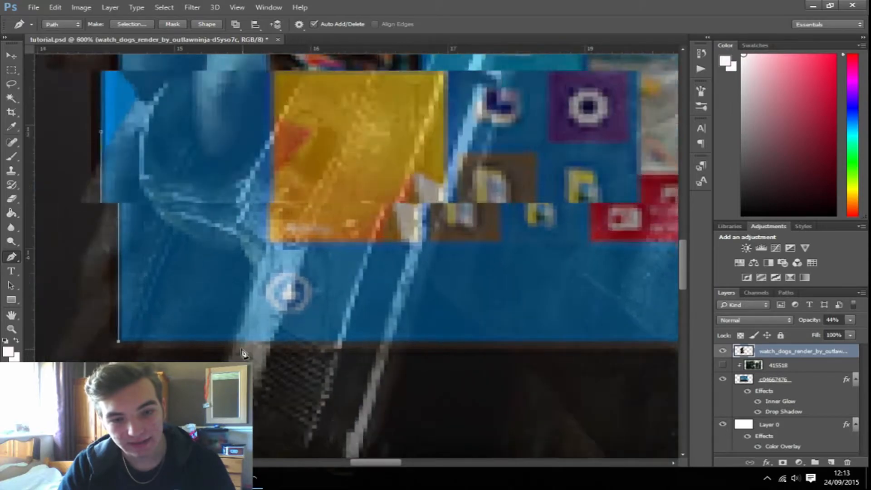
left_click(217, 336)
Trace the left side of the gun grip below the display with closely spaced anchor points.
scroll(220, 345, "down", 6)
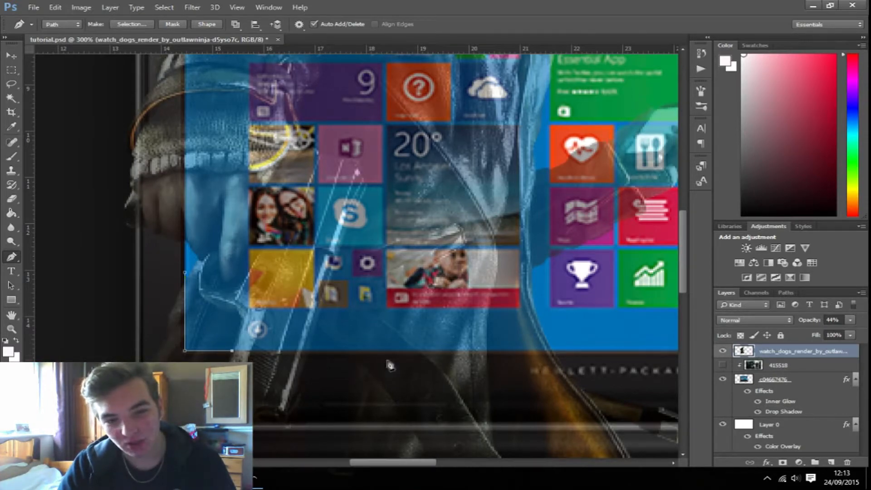
scroll(255, 390, "up", 4)
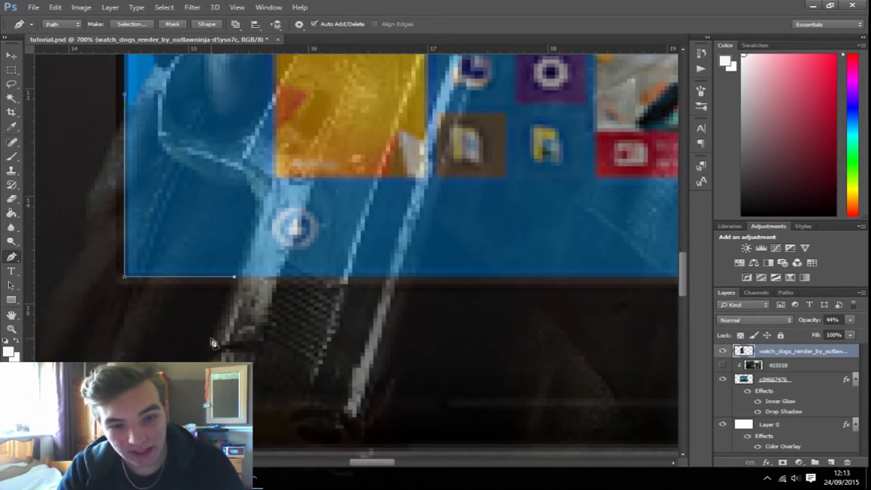
left_click(213, 342)
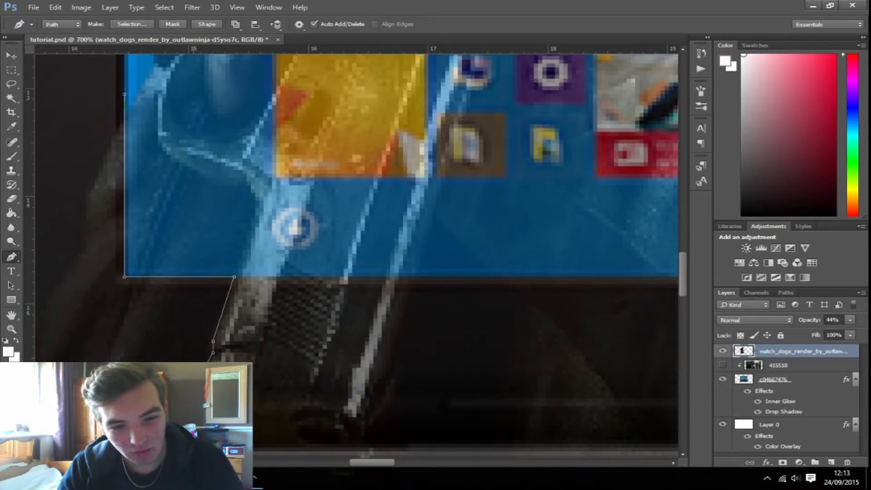
scroll(287, 429, "down", 10)
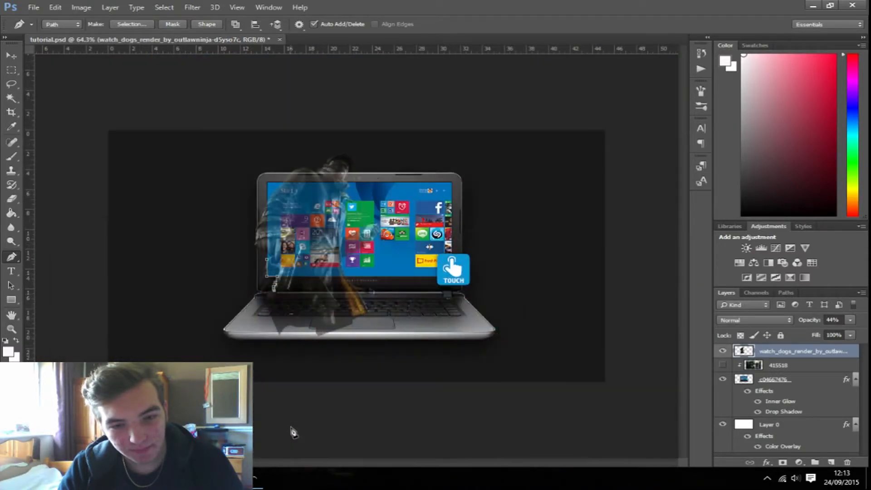
scroll(269, 300, "up", 2)
scroll(268, 301, "up", 5)
left_click(300, 312)
left_click(55, 8)
left_click(80, 40)
Curve the path under the base of the gun grip, end the curve in a corner point, and continue up the gun's right side.
left_click_drag(343, 308, 376, 275)
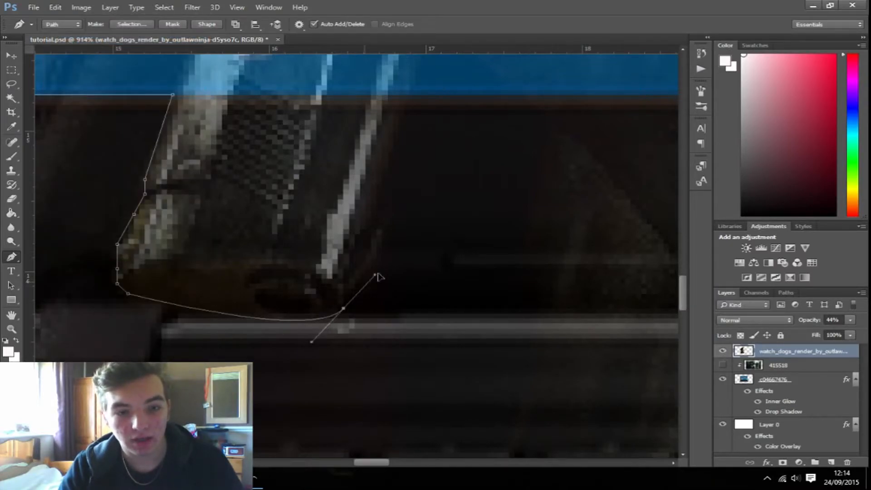
left_click_drag(379, 276, 507, 290)
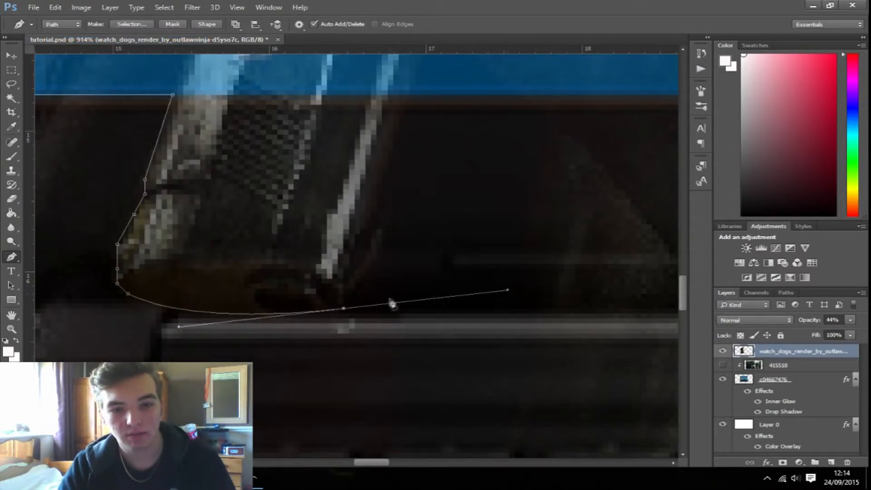
left_click(343, 308, "alt")
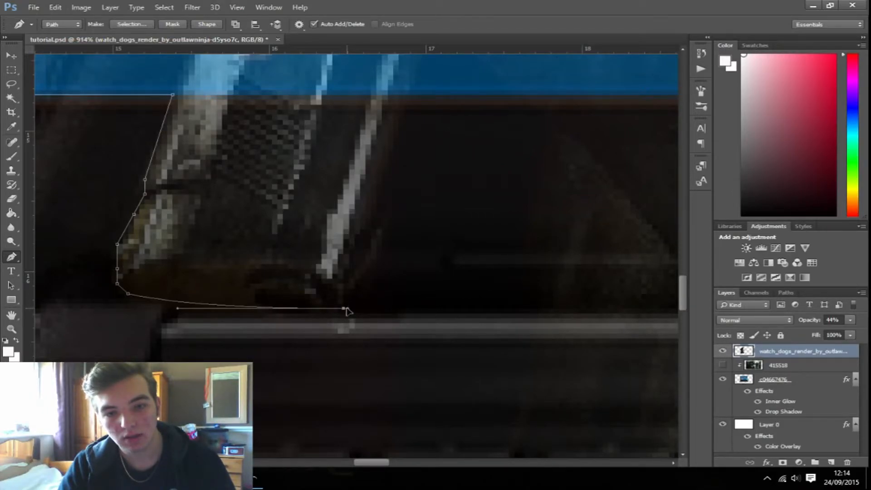
left_click_drag(375, 258, 376, 225)
left_click(376, 194)
Place a horizontal guide along the bottom edge of the laptop display.
scroll(364, 198, "down", 13)
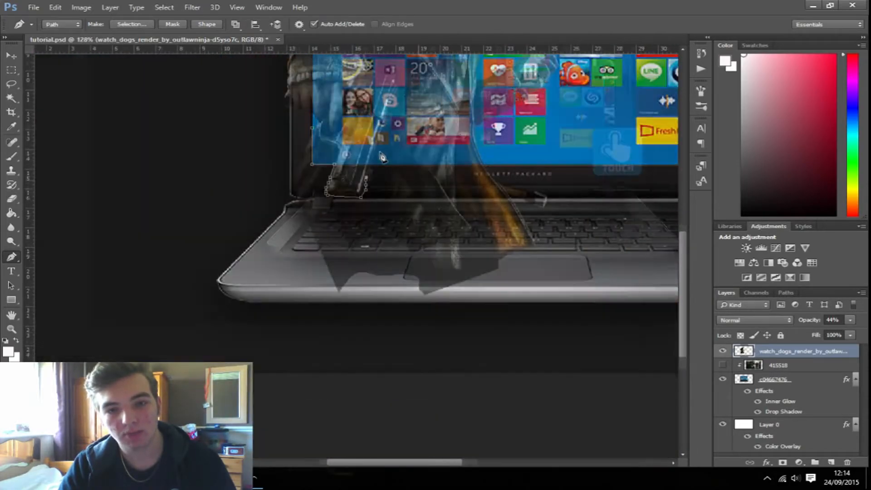
scroll(375, 182, "up", 3)
scroll(210, 272, "up", 3)
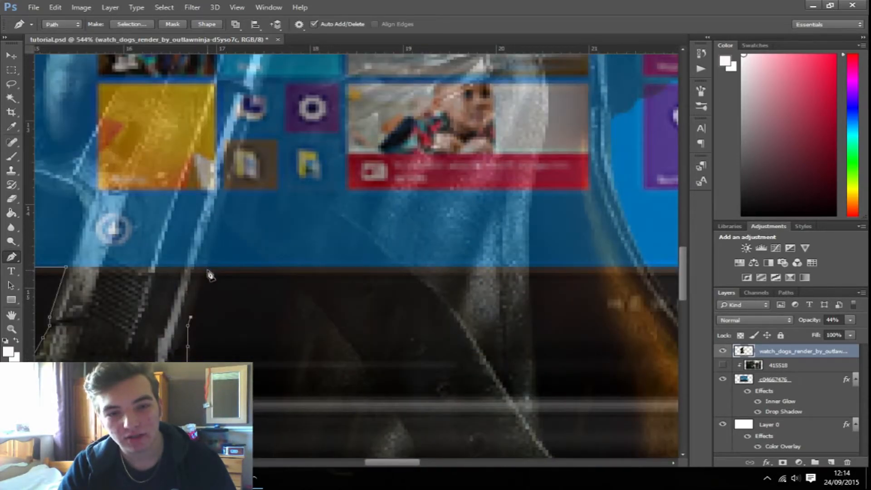
scroll(212, 272, "up", 2)
scroll(214, 272, "down", 1)
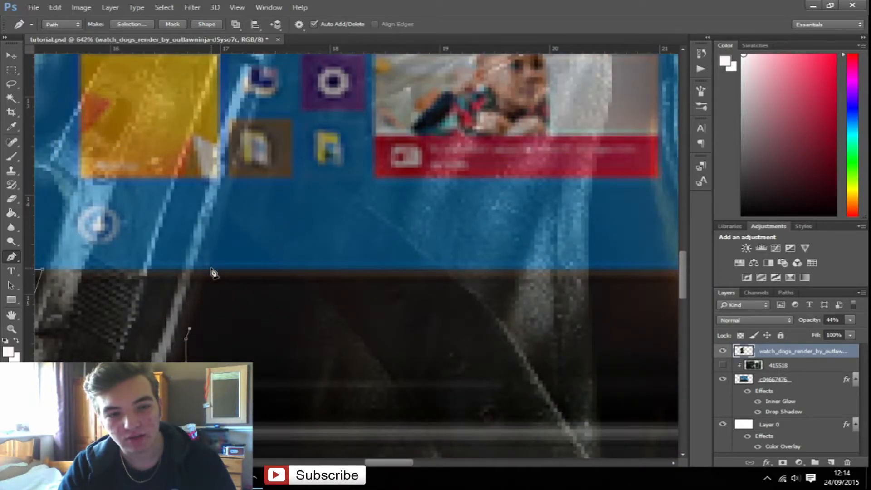
left_click_drag(388, 467, 373, 465)
left_click_drag(388, 51, 391, 253)
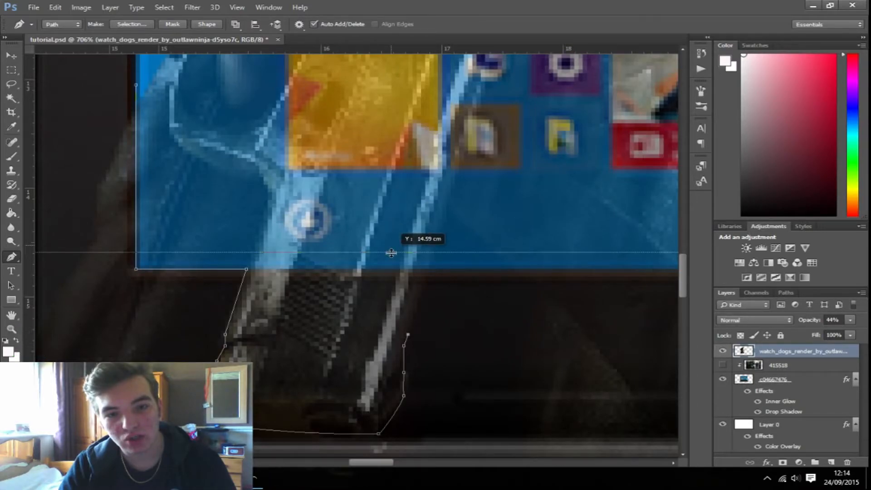
left_click_drag(391, 252, 391, 270)
left_click_drag(386, 462, 386, 462)
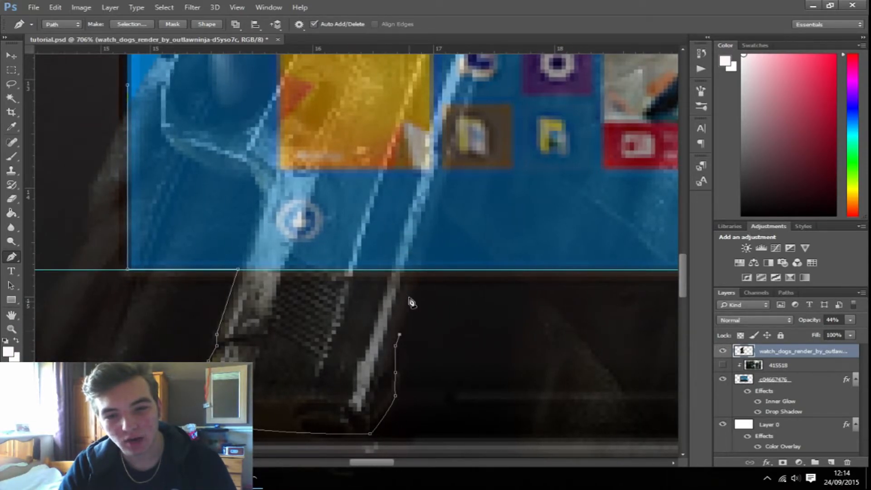
Bring the path up to the guide beside the gun and extend it along the display's bottom edge past the character's coat.
left_click(421, 269)
scroll(490, 341, "down", 10)
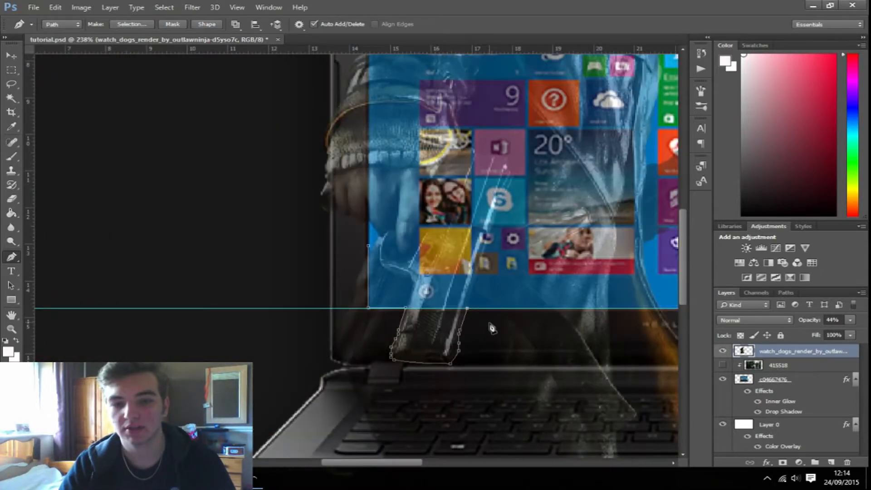
scroll(390, 274, "up", 6)
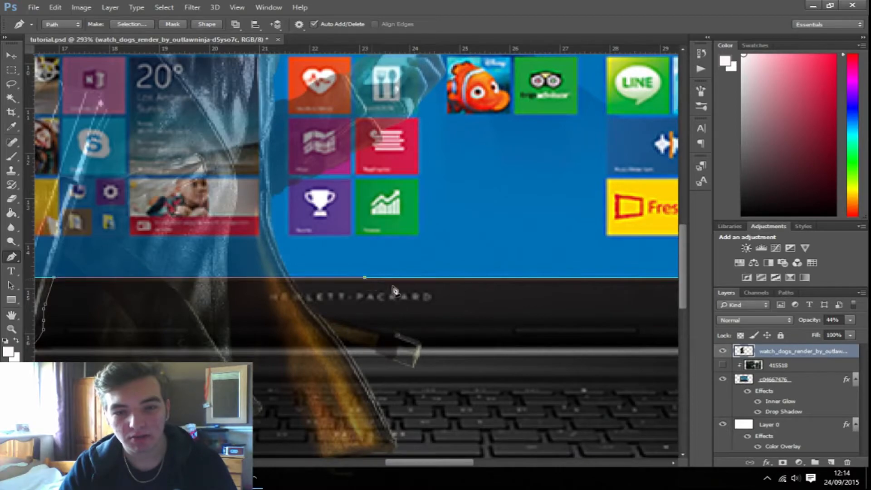
scroll(367, 283, "down", 8)
scroll(380, 277, "up", 4)
scroll(380, 278, "up", 2)
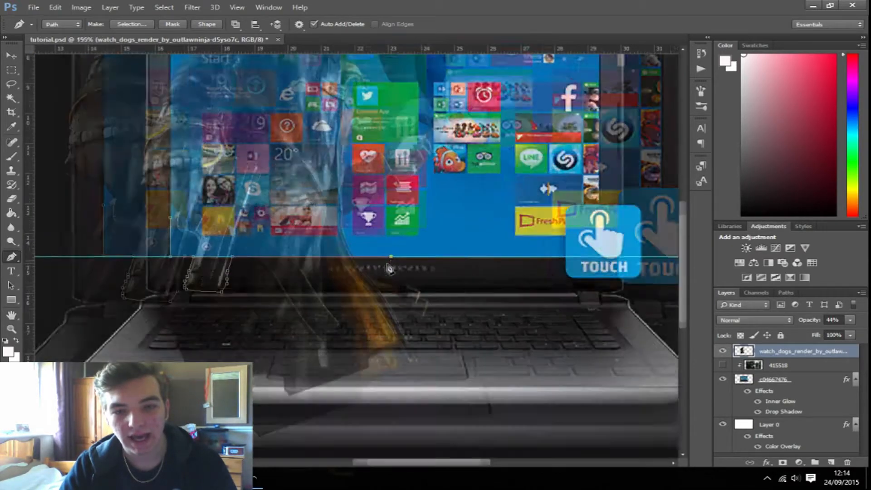
Continue the pen path around the character's legs and lower laptop, then close it at its starting point by the display's left edge.
left_click(493, 309)
left_click(501, 358)
left_click(442, 390)
scroll(432, 405, "down", 3)
left_click(406, 424)
left_click(335, 432)
left_click(277, 434)
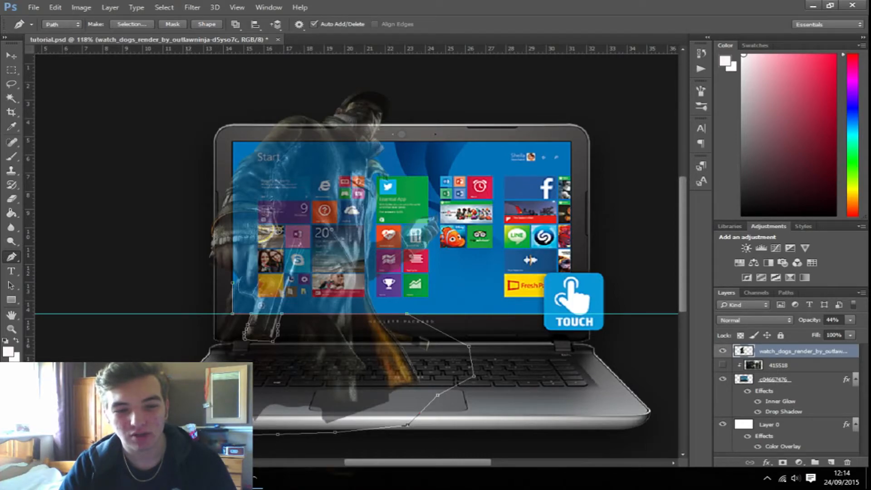
left_click(187, 314)
left_click(201, 296)
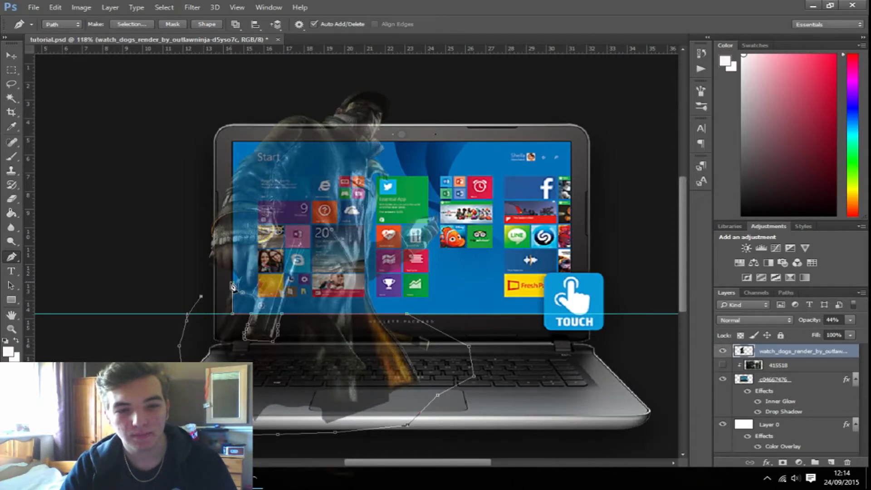
scroll(267, 329, "down", 3)
scroll(270, 329, "up", 3)
Turn the closed path into a new anti-aliased selection with a feather radius of 1 pixel.
right_click(325, 319)
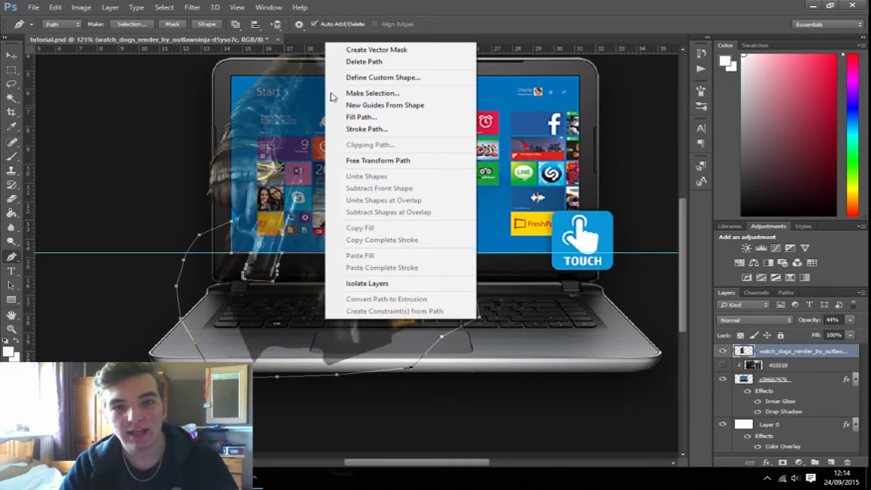
left_click(412, 93)
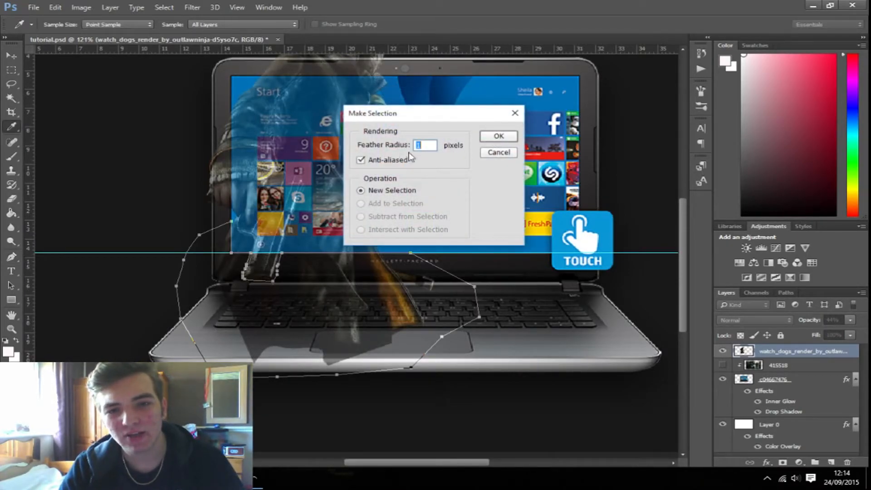
left_click(424, 159)
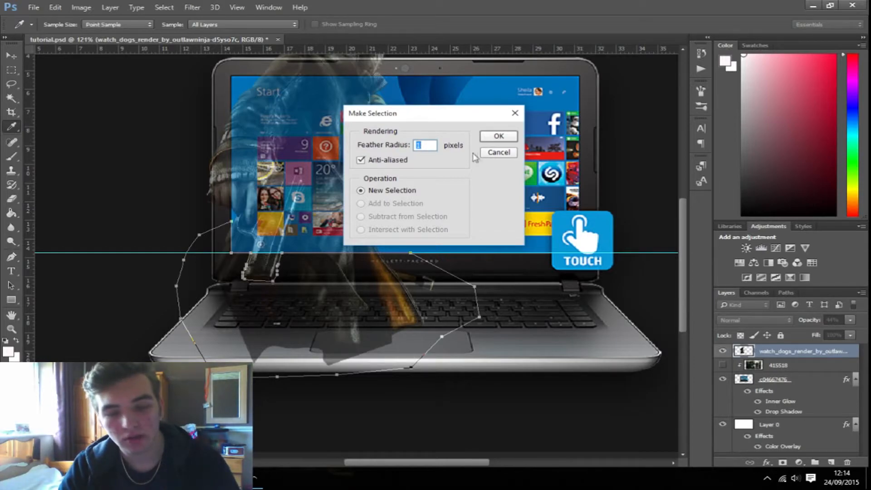
left_click(484, 139)
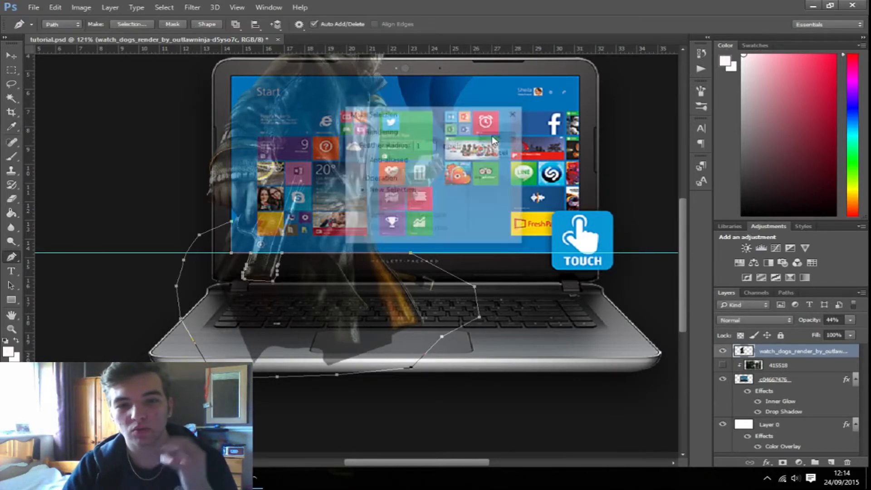
Delete the selected part of the character below the display and clear the selection.
scroll(329, 263, "up", 2)
scroll(327, 262, "up", 1)
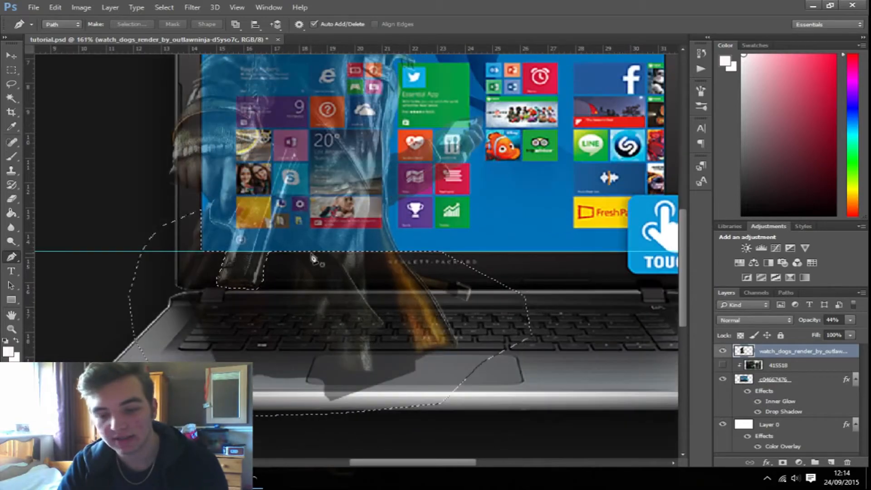
key("Delete")
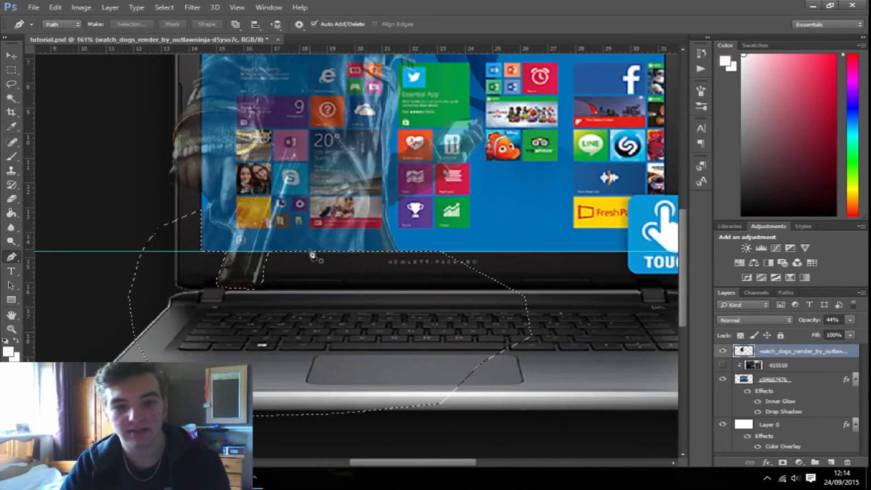
left_click(15, 70)
left_click(75, 114)
left_click(12, 56)
Raise the character layer's opacity to 100%.
scroll(100, 169, "down", 2)
scroll(101, 173, "down", 3)
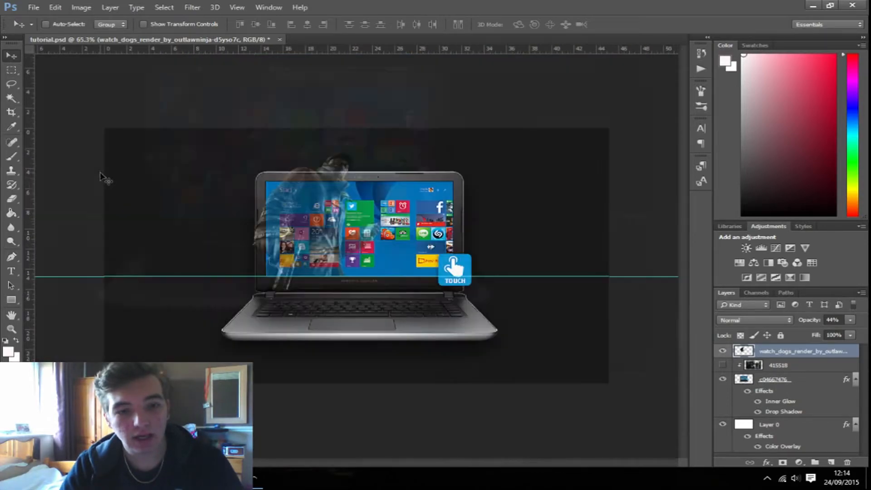
scroll(292, 269, "up", 3)
left_click(849, 320)
left_click_drag(828, 336, 861, 336)
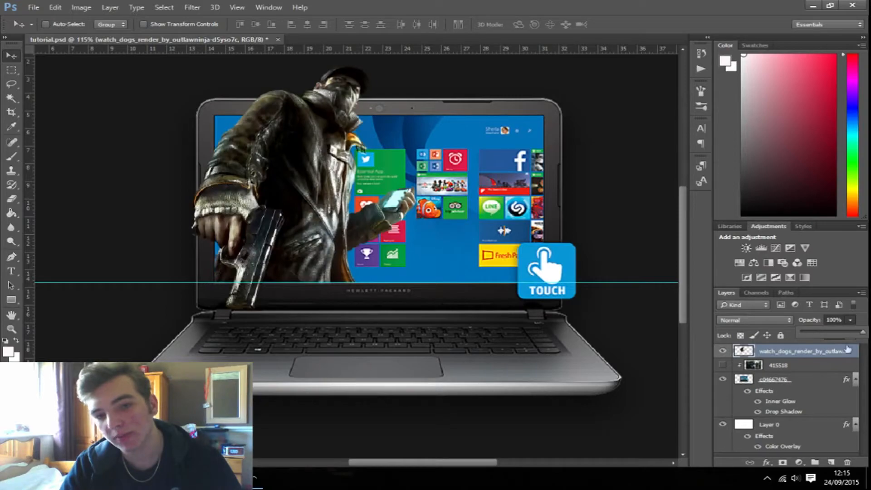
Add a black Multiply drop shadow to the character layer with opacity lowered to about 79%.
scroll(267, 303, "up", 1)
scroll(267, 303, "down", 3)
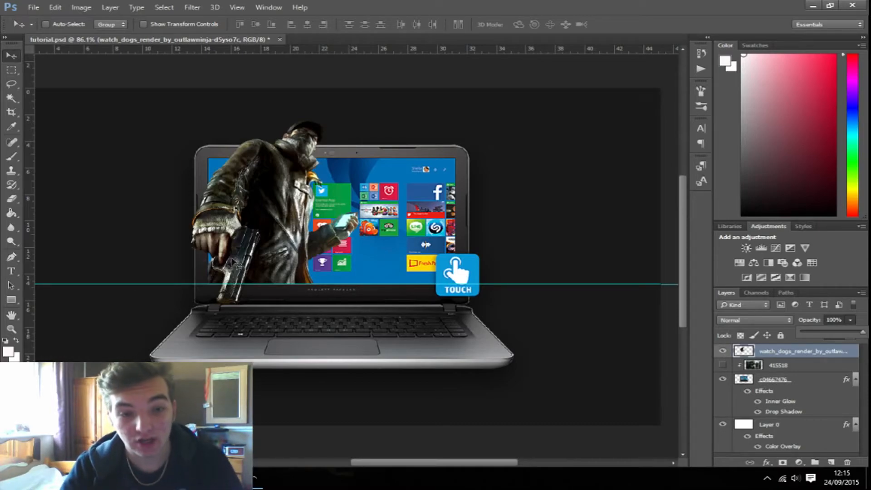
scroll(200, 260, "up", 4)
scroll(454, 261, "up", 1)
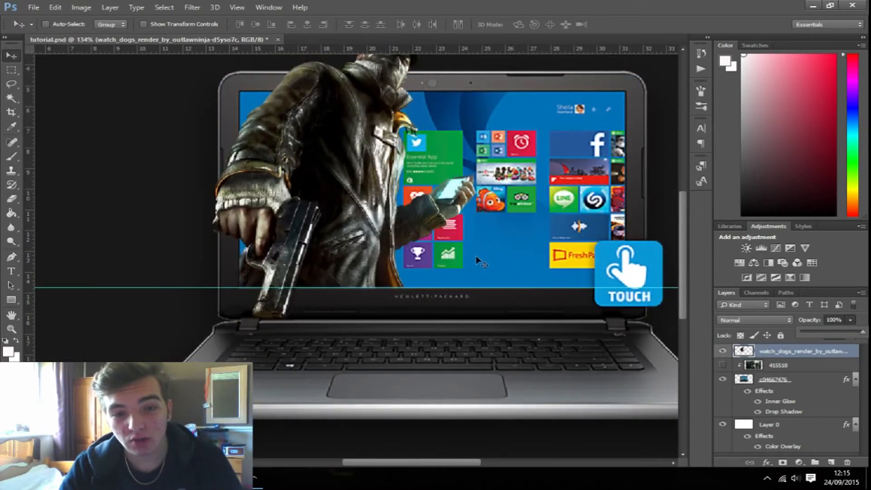
double_click(852, 352)
left_click(381, 251)
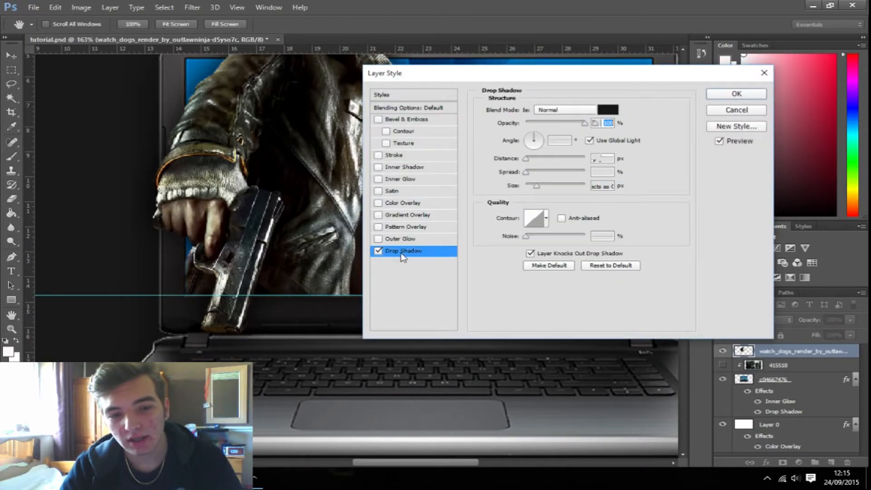
left_click_drag(583, 123, 577, 127)
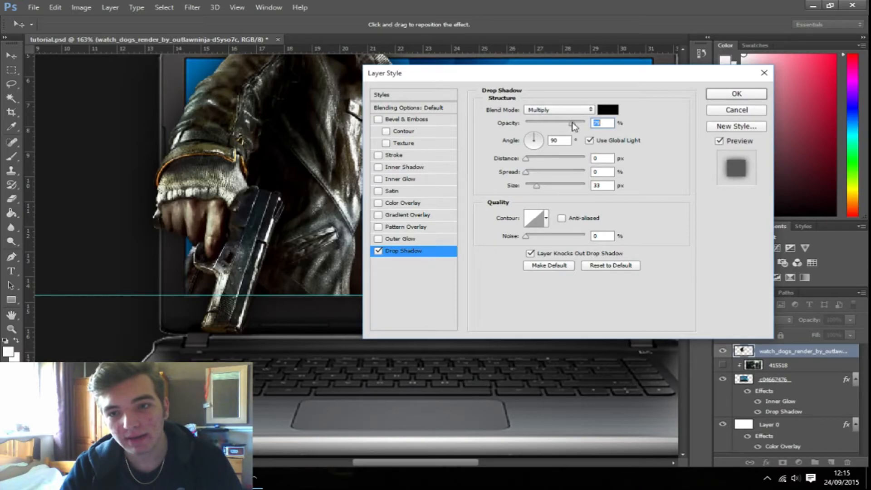
left_click(738, 94)
scroll(365, 254, "down", 5)
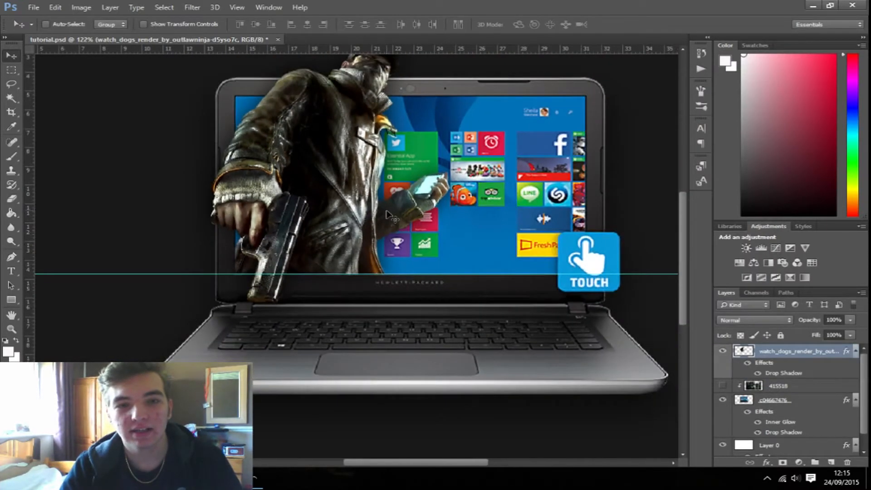
scroll(364, 252, "down", 2)
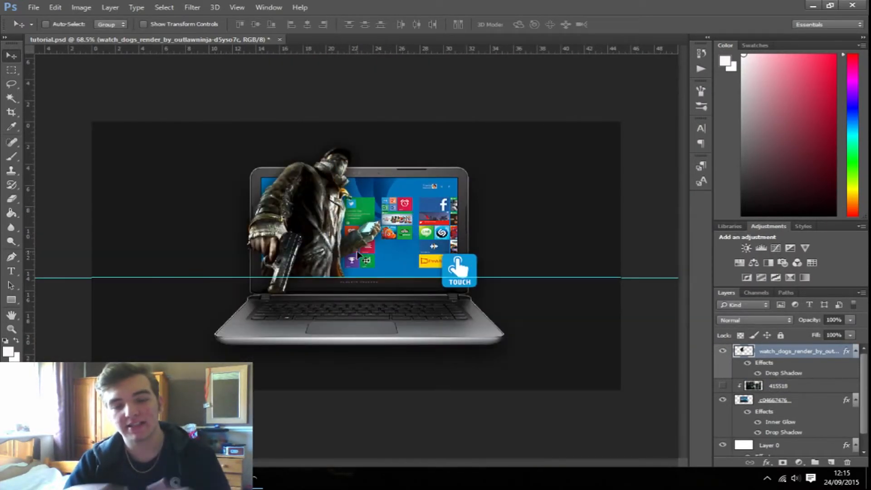
scroll(357, 254, "up", 3)
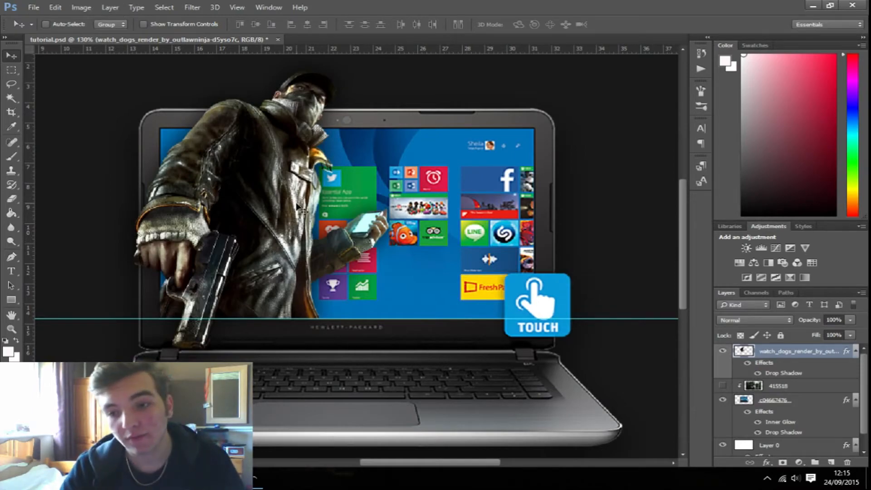
Hide the character layer, then show and select the blurred background layer 415518.
left_click(722, 351)
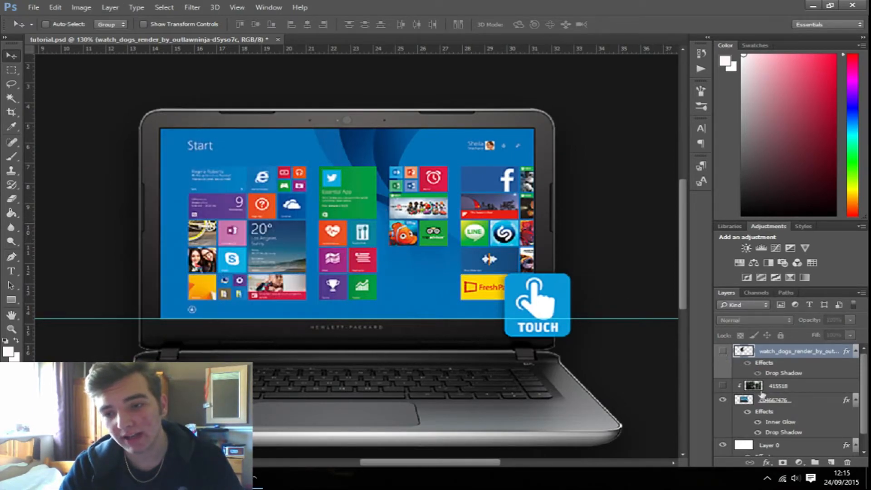
left_click(723, 387)
left_click(793, 391)
scroll(412, 287, "down", 6)
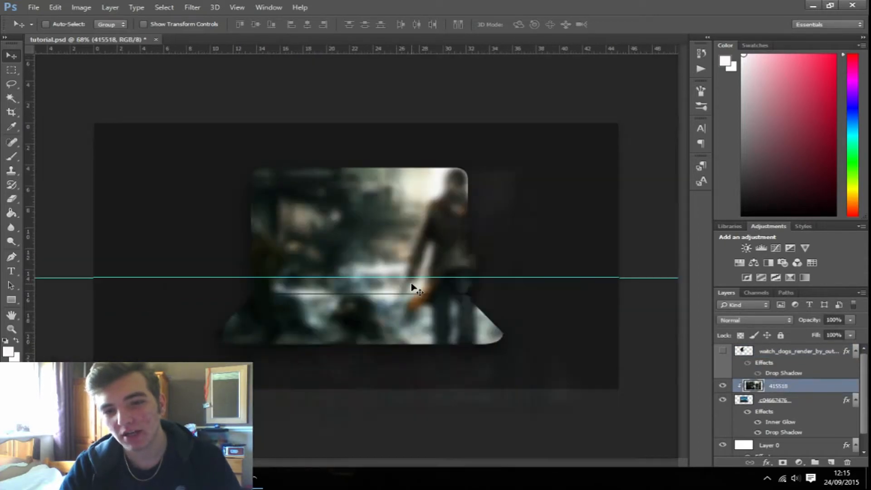
scroll(403, 277, "up", 2)
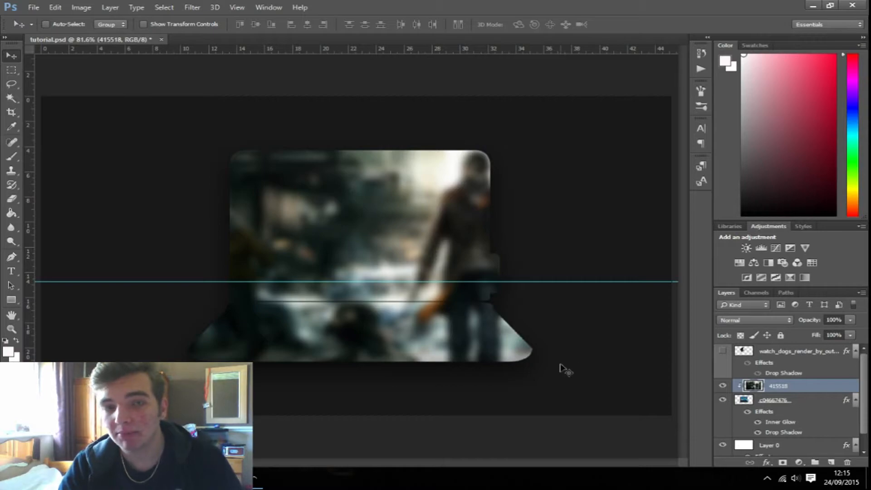
Free-transform the blurred background image and scale it down to about 76% from its lower-right corner.
key("ctrl+t")
scroll(507, 350, "down", 1)
scroll(507, 350, "up", 3)
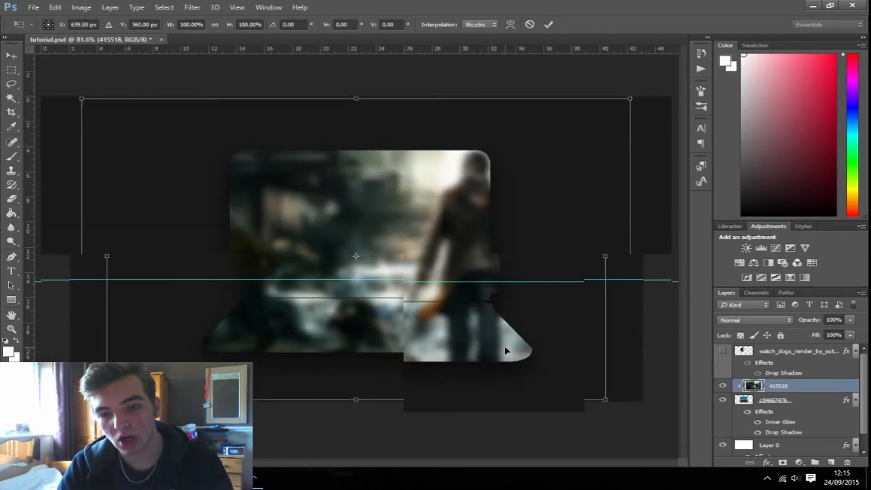
left_click_drag(660, 428, 539, 348)
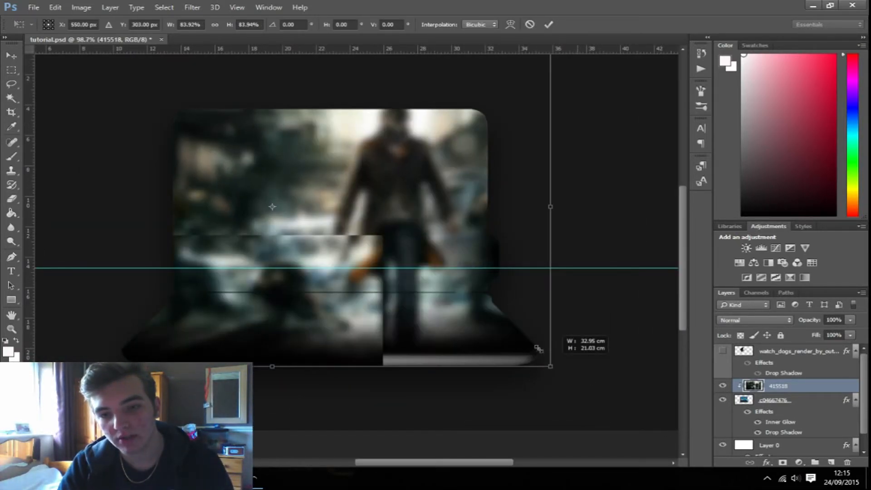
left_click_drag(538, 348, 496, 336)
scroll(466, 322, "down", 2)
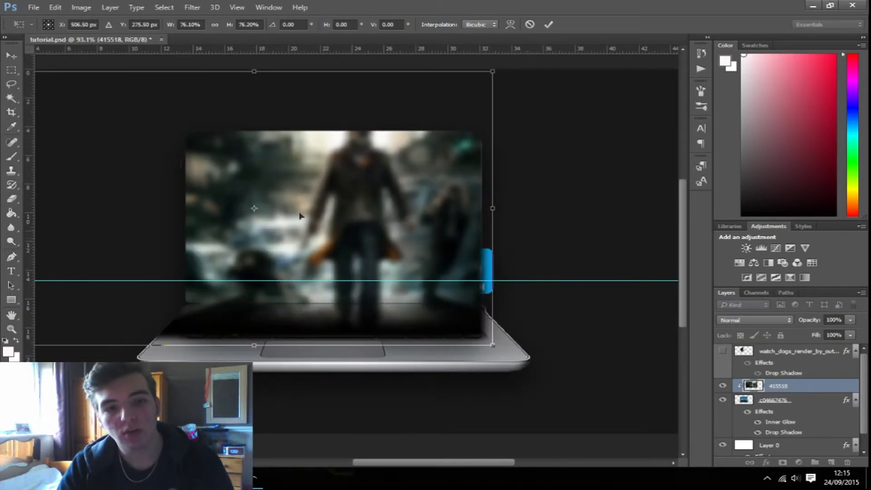
Scale the background image down further to about 54% and move it over the laptop display.
left_click_drag(95, 105, 224, 163)
left_click_drag(329, 226, 335, 208)
scroll(346, 205, "up", 3)
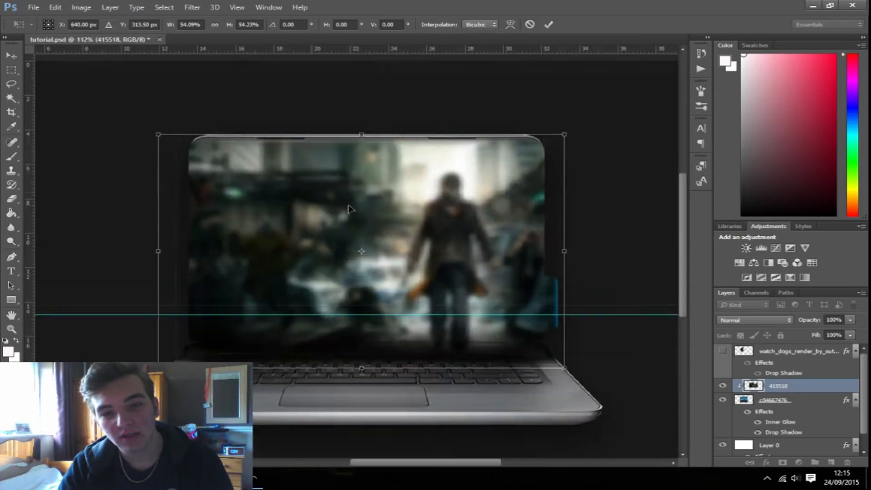
Shrink the background image from its corners until it fits the laptop lid, and apply the transformation.
left_click_drag(565, 366, 557, 357)
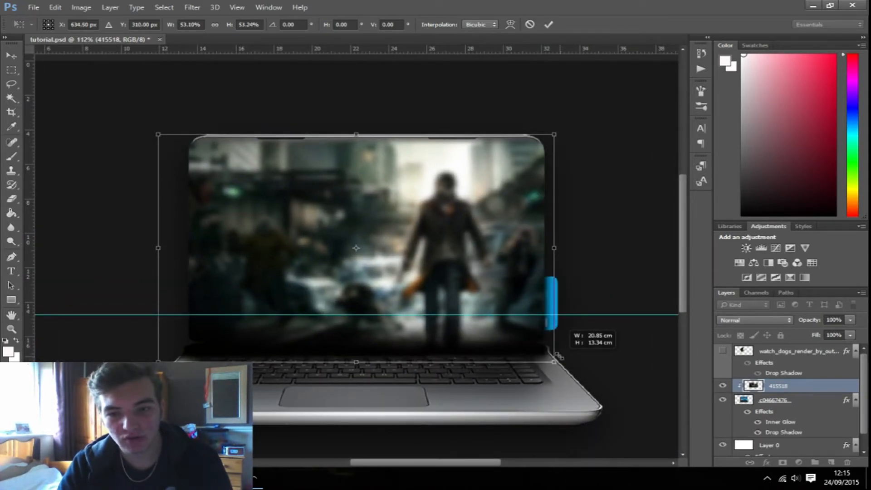
left_click_drag(159, 361, 187, 349)
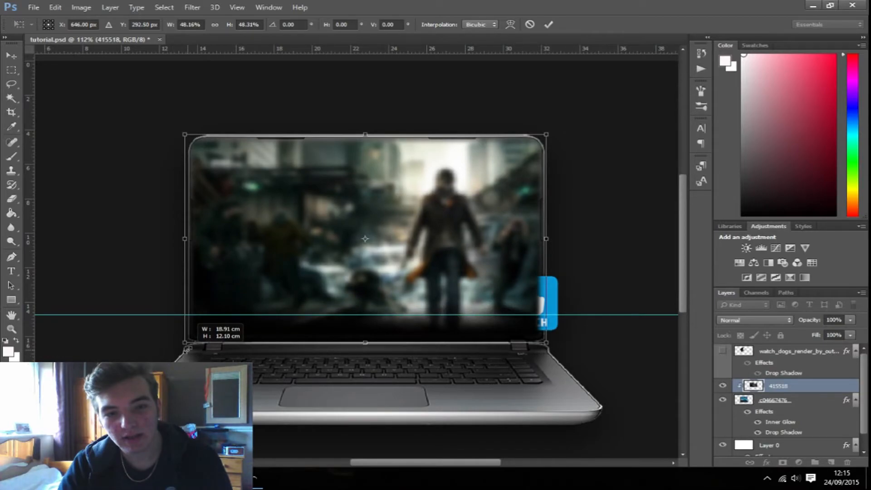
left_click_drag(184, 135, 193, 139)
key("Return")
scroll(361, 289, "up", 2)
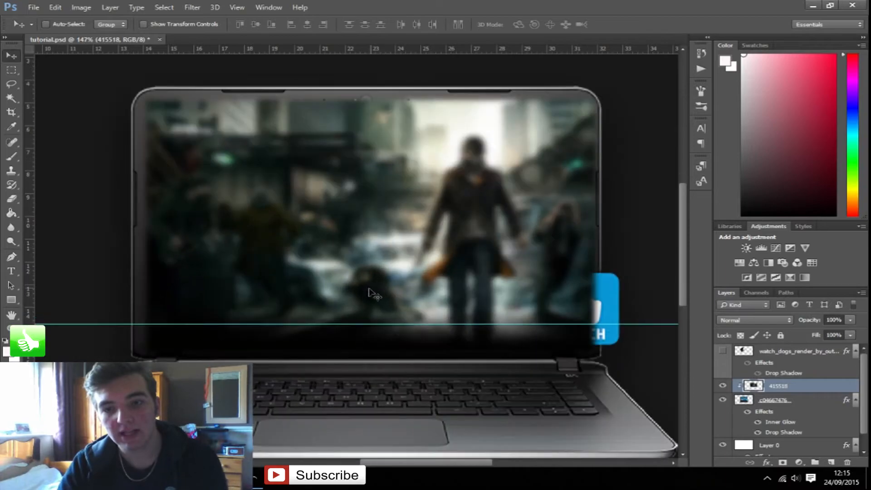
Lower the background image layer's opacity to 32%.
scroll(358, 285, "up", 2)
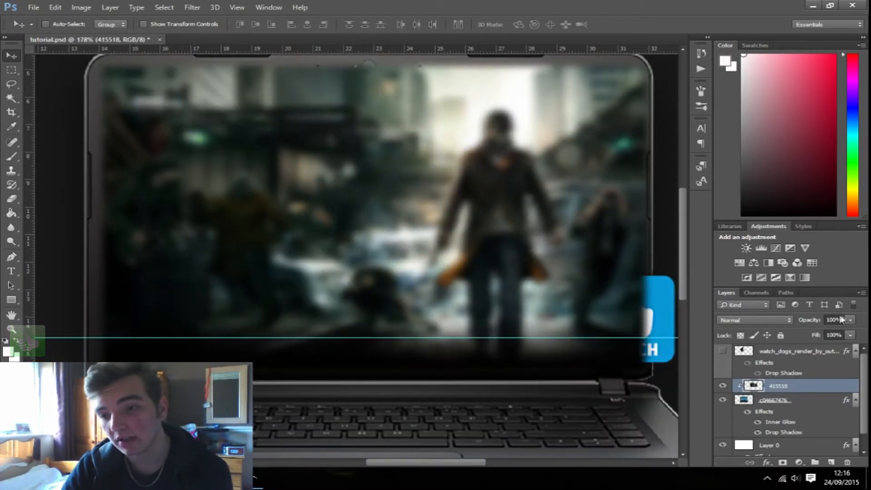
left_click_drag(828, 336, 809, 331)
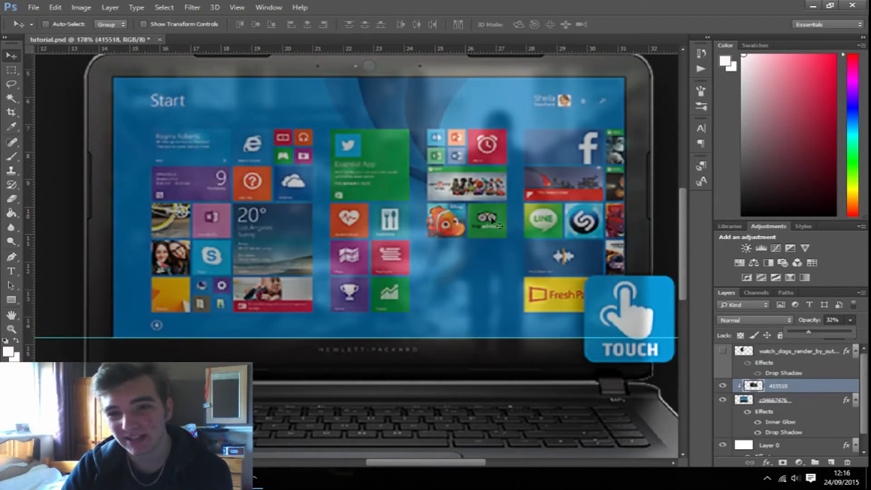
scroll(398, 184, "up", 1)
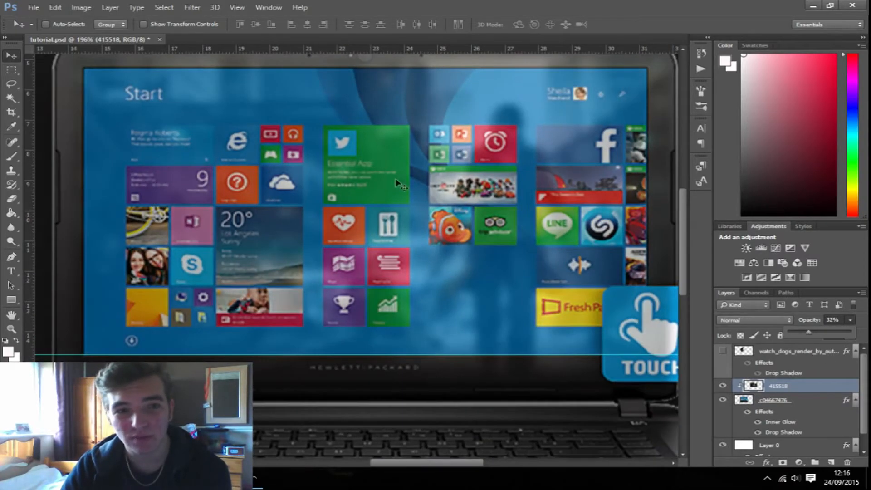
Start a pen path at the display's upper-left corner and extend it along the top edge to the upper-right corner.
left_click(12, 256)
scroll(75, 68, "up", 8)
scroll(77, 68, "up", 5)
left_click(156, 82)
scroll(540, 138, "down", 6)
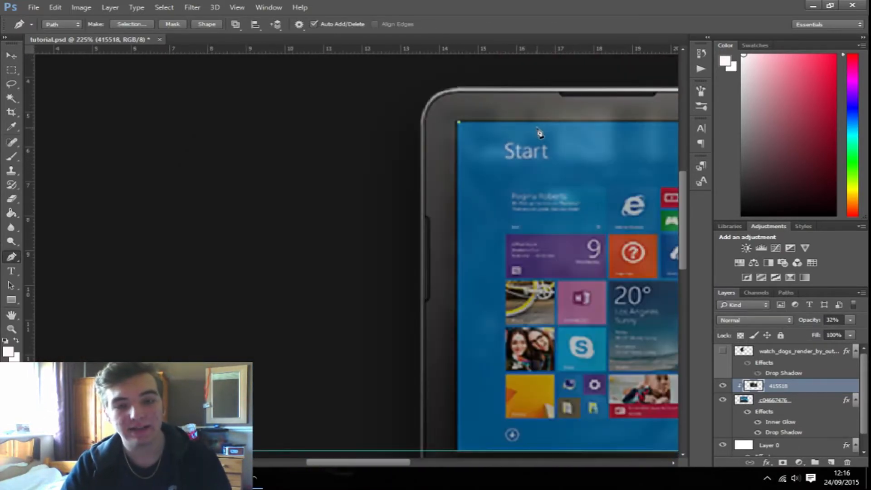
scroll(540, 133, "down", 4)
scroll(455, 181, "up", 8)
scroll(456, 180, "down", 1)
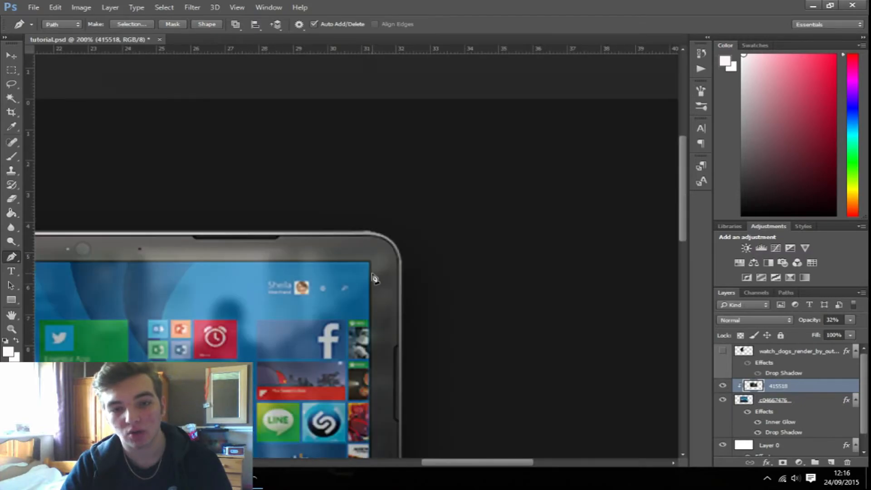
scroll(456, 181, "up", 5)
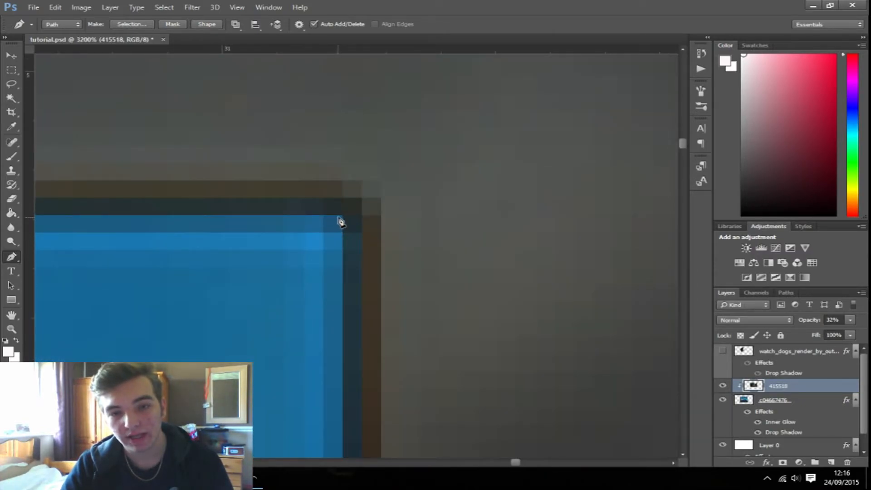
left_click(340, 221)
Extend the pen path down the display's right edge to the top of the TOUCH badge.
scroll(404, 249, "down", 13)
scroll(452, 311, "up", 4)
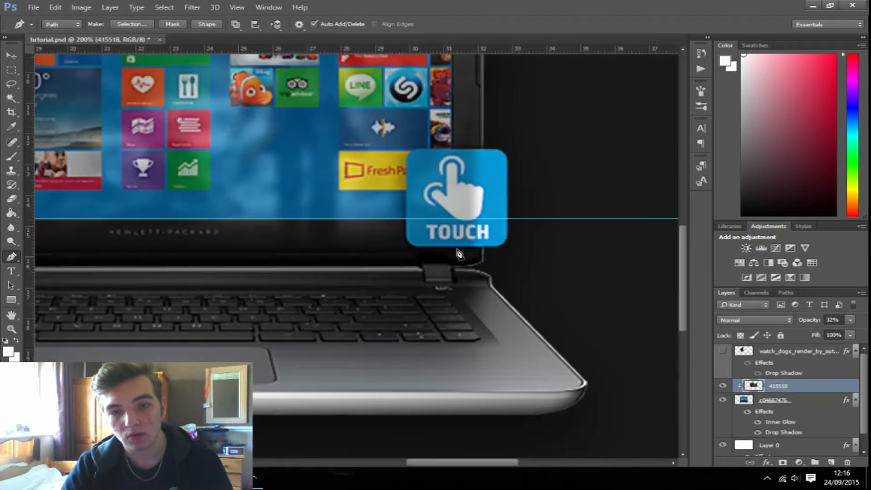
scroll(458, 254, "up", 3)
scroll(421, 198, "down", 2)
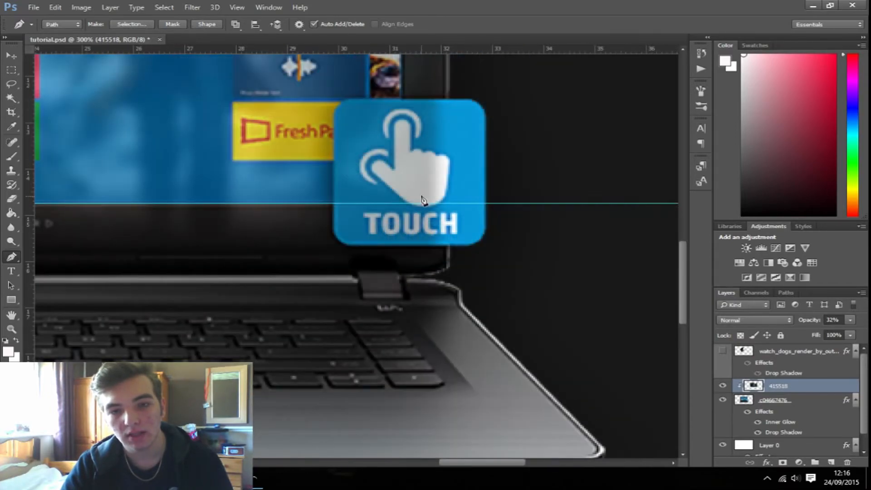
left_click_drag(684, 279, 684, 268)
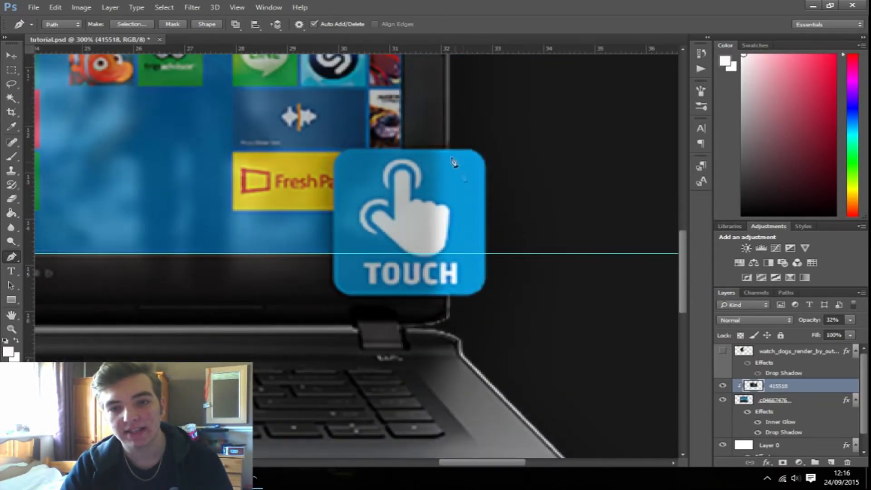
scroll(403, 150, "up", 5)
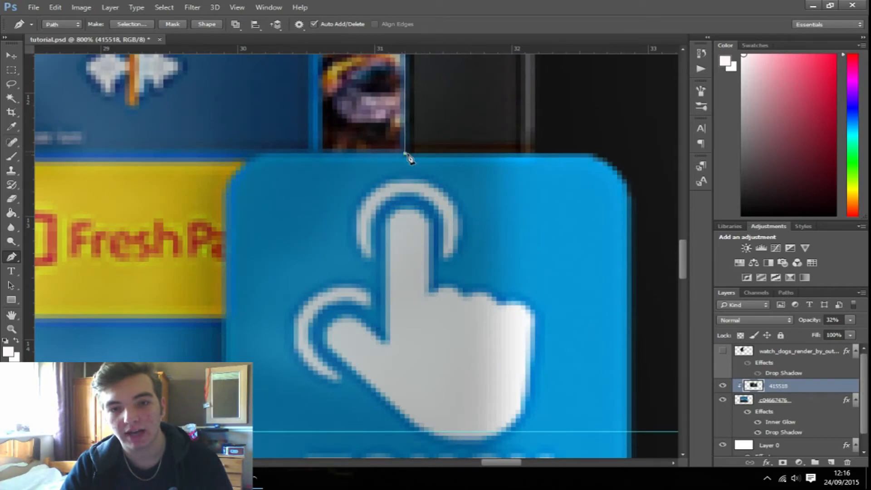
Route the path along the TOUCH badge's top edge, around its rounded corner and down its left side to the display's bottom edge.
scroll(408, 158, "down", 3)
scroll(368, 163, "up", 4)
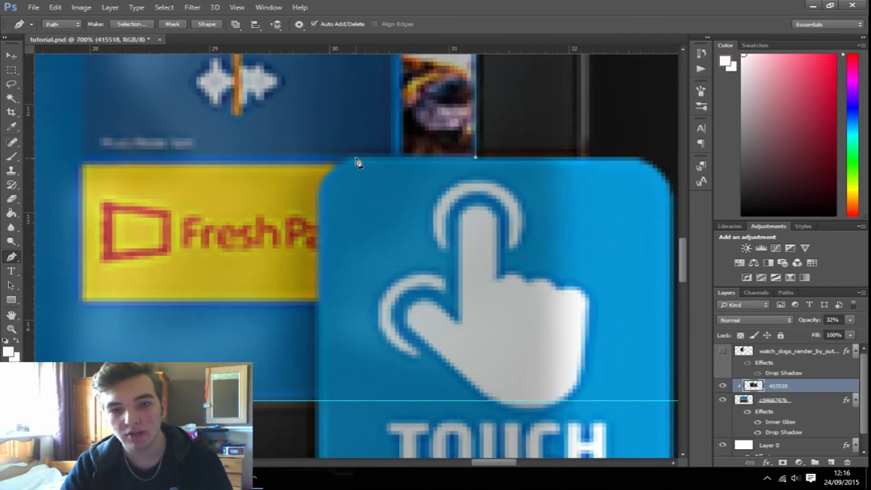
scroll(367, 227, "down", 2)
scroll(352, 203, "up", 3)
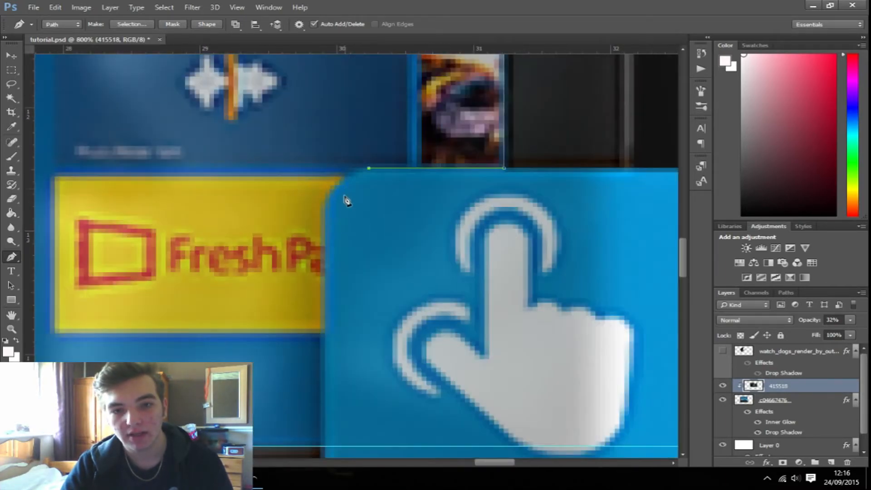
left_click_drag(325, 233, 326, 295)
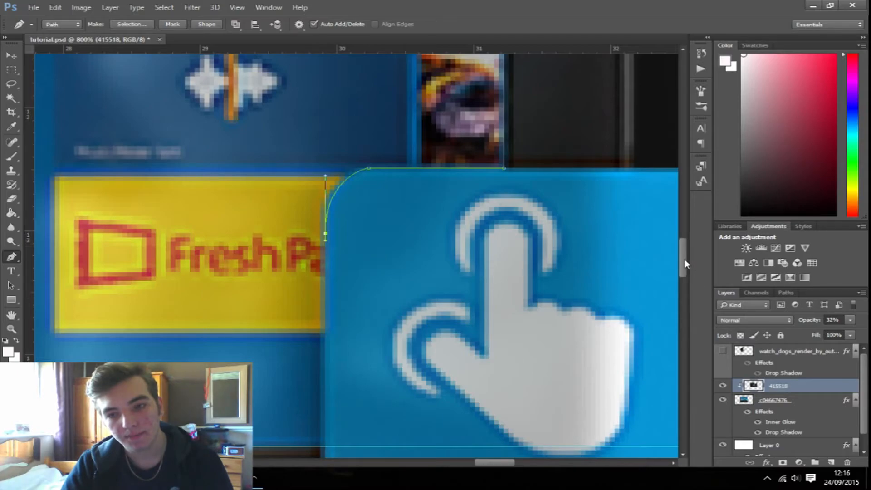
left_click_drag(684, 263, 685, 281)
left_click(322, 289)
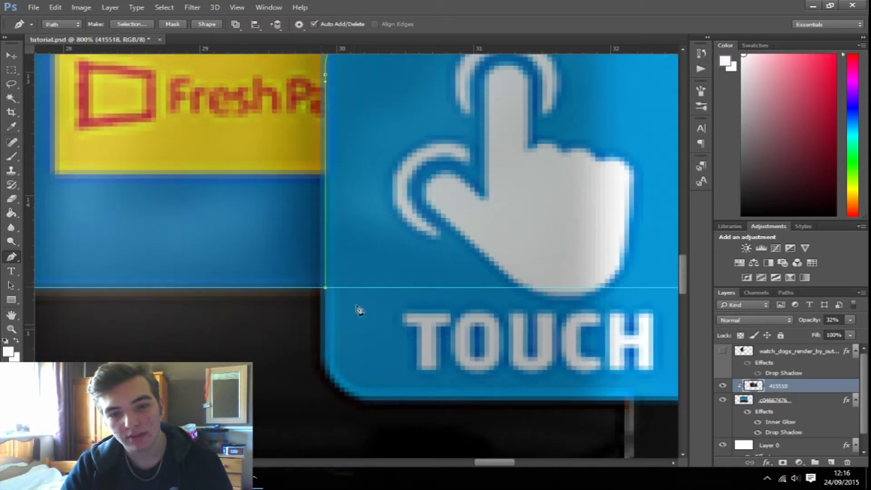
Continue the path to the display's lower-left corner and close it at the starting point in the upper-left corner.
scroll(318, 300, "down", 10)
scroll(313, 312, "down", 2)
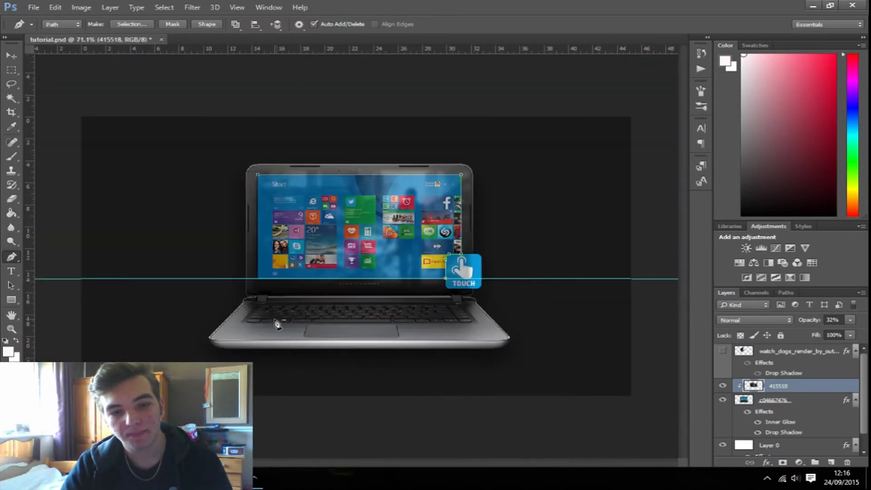
scroll(272, 320, "up", 3)
scroll(257, 283, "up", 8)
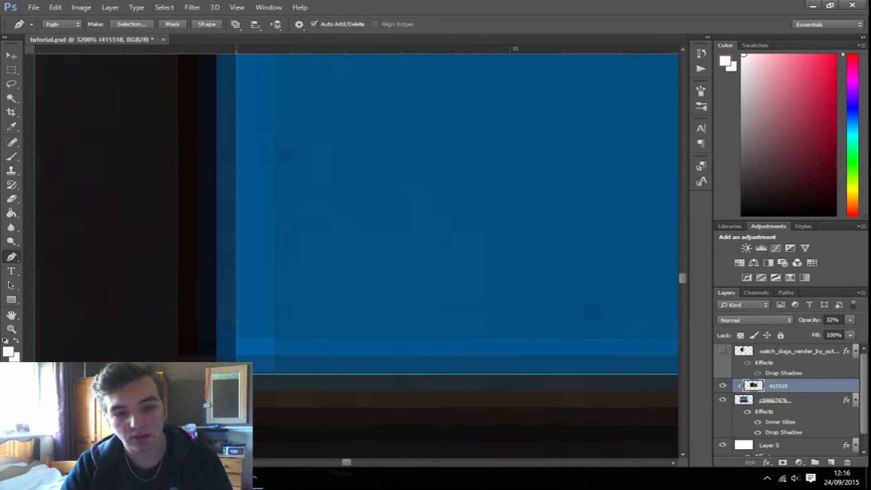
scroll(258, 254, "down", 10)
scroll(272, 241, "up", 2)
scroll(290, 233, "up", 4)
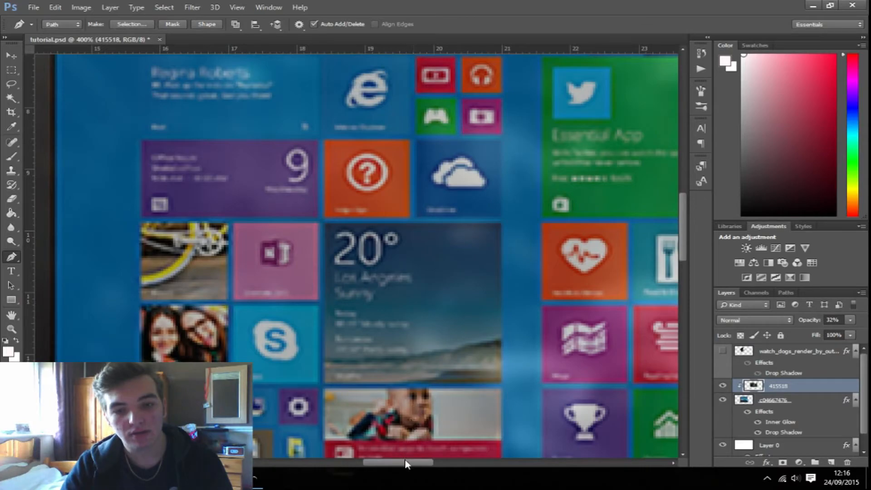
left_click_drag(406, 463, 396, 463)
left_click_drag(686, 240, 682, 181)
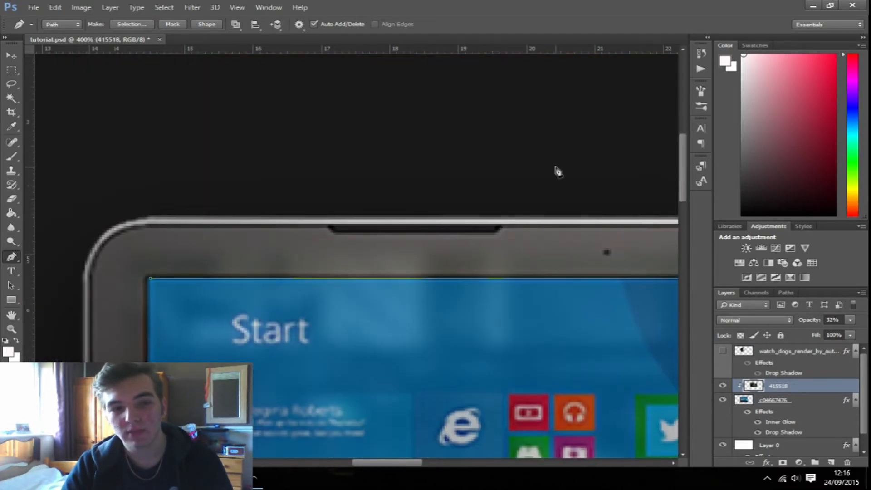
left_click(150, 280)
scroll(292, 303, "down", 4)
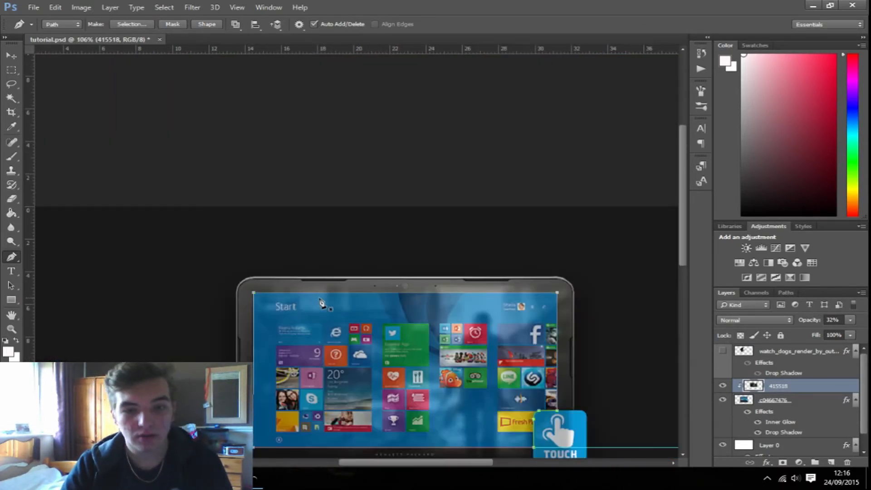
Restore the background image layer's opacity to 100% and create a vector mask from the display path.
scroll(350, 238, "up", 1)
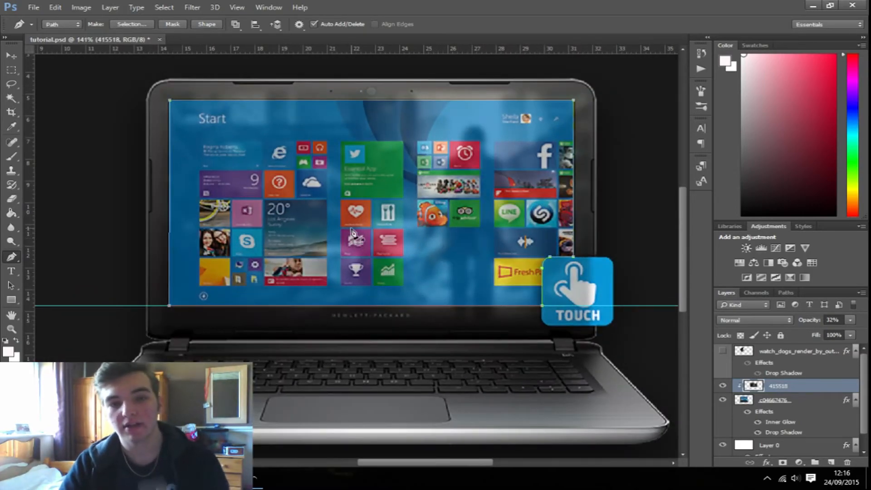
scroll(353, 239, "up", 1)
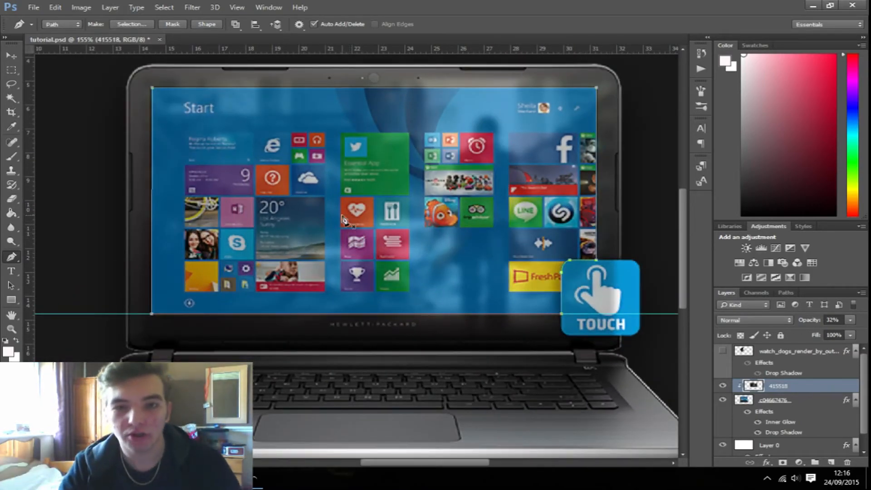
scroll(349, 210, "up", 1)
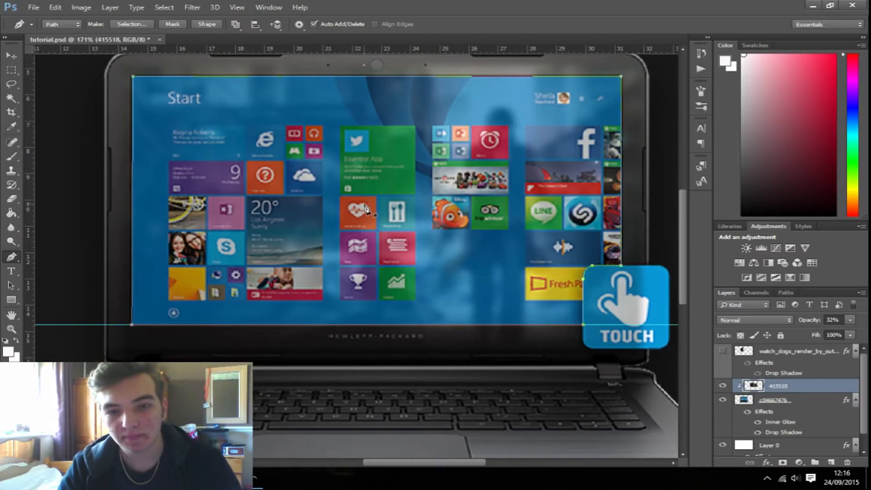
left_click(849, 321)
left_click_drag(825, 335, 865, 344)
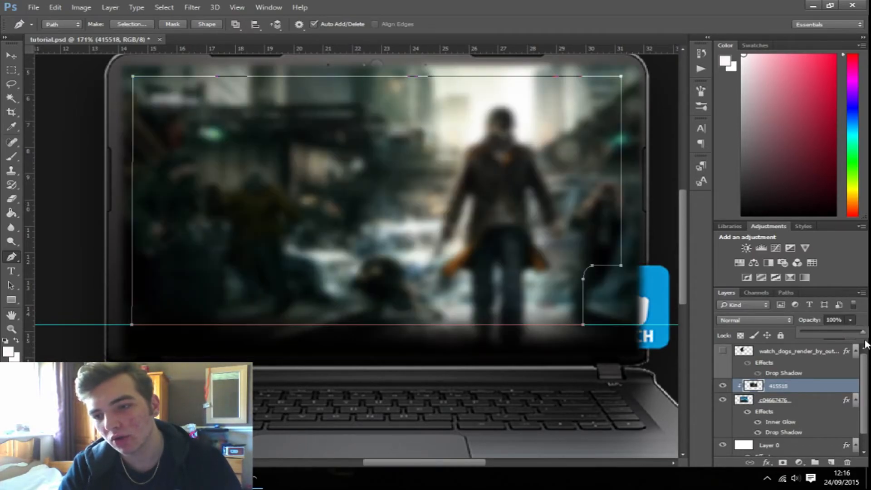
right_click(472, 214)
left_click(520, 200)
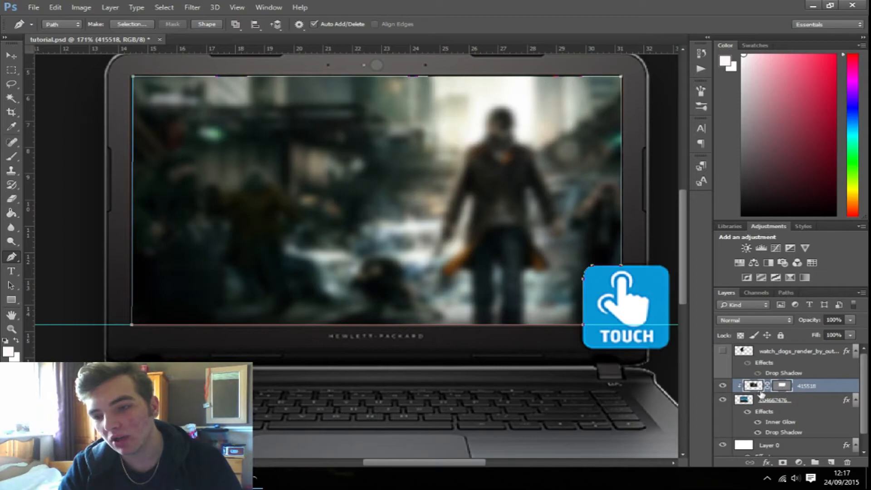
Rasterize the background image layer's vector mask and apply the resulting layer mask.
right_click(785, 389)
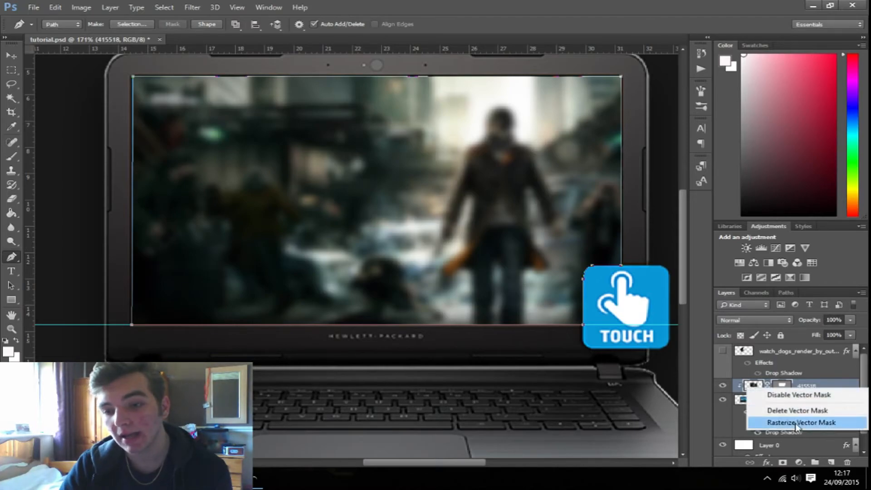
left_click(793, 422)
right_click(785, 389)
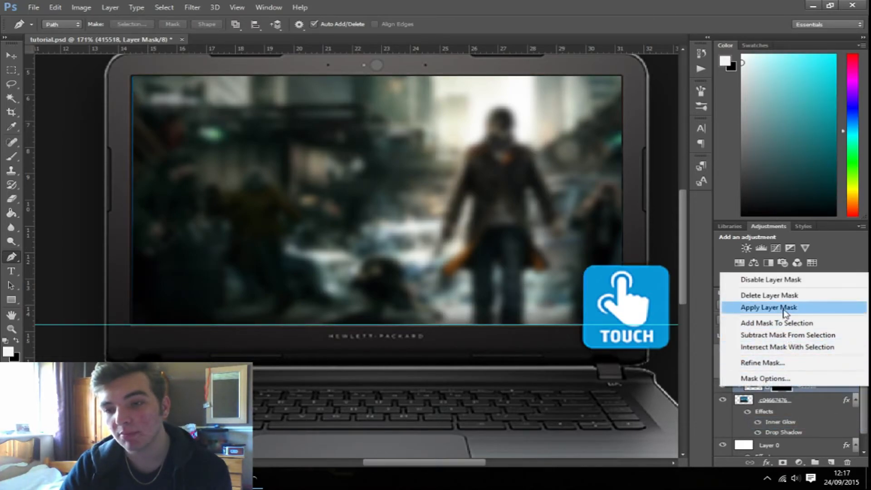
left_click(744, 307)
Stretch the background image's left edge slightly outward to cover the blue strip along the display's border, and apply the transformation.
scroll(316, 177, "up", 3)
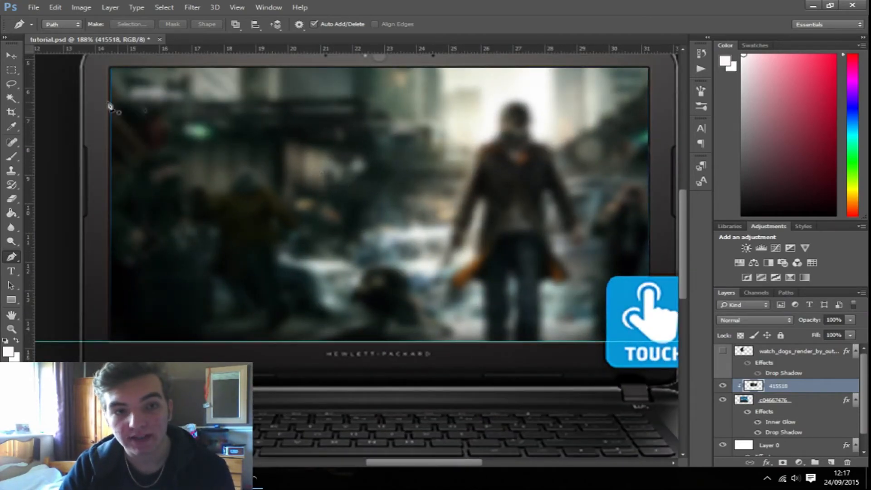
left_click(17, 52)
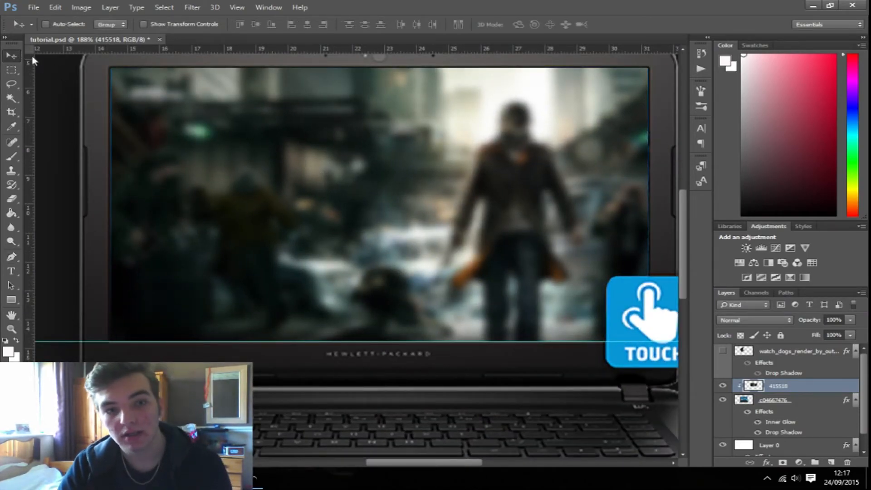
key("ctrl+t")
scroll(112, 206, "up", 10)
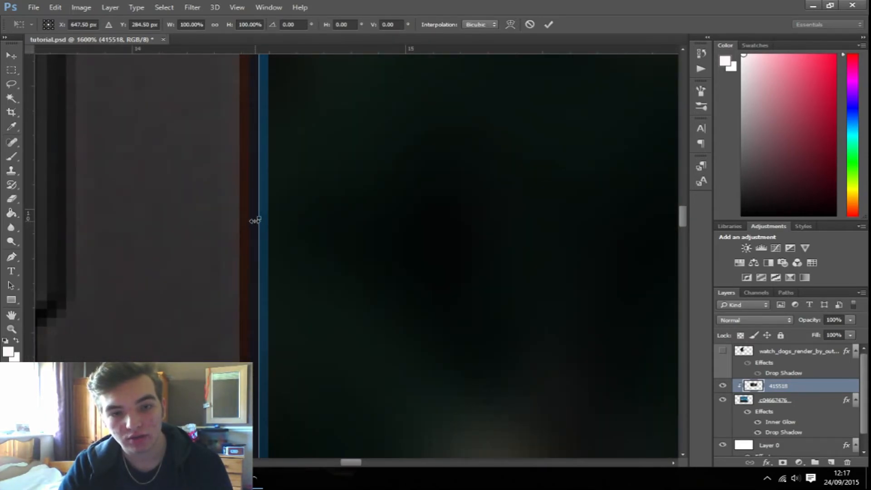
left_click_drag(253, 223, 239, 217)
left_click(548, 25)
Show the Watch Dogs character layer again and check it against the trimmed background.
scroll(529, 86, "down", 10)
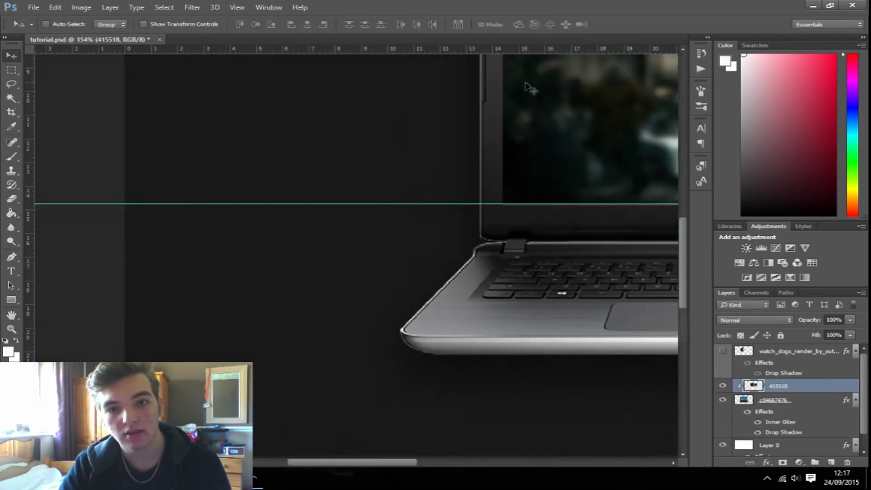
scroll(467, 117, "up", 4)
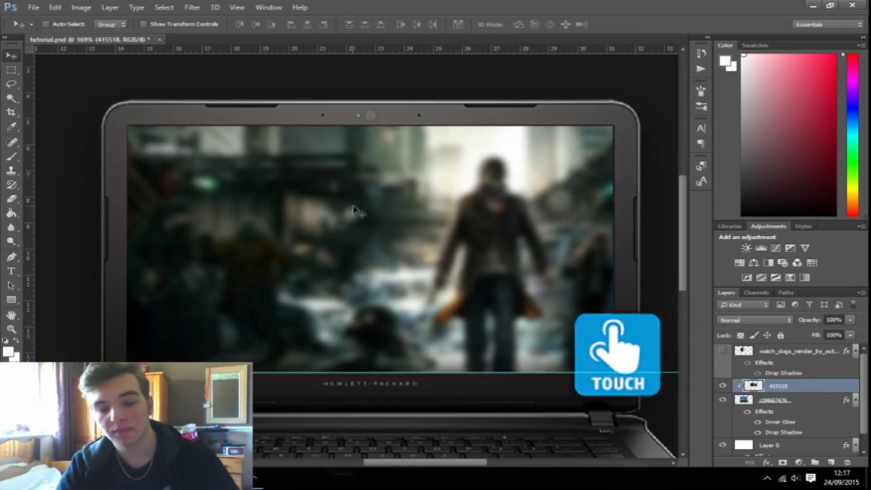
scroll(356, 210, "down", 3)
left_click(723, 350)
scroll(389, 257, "down", 3)
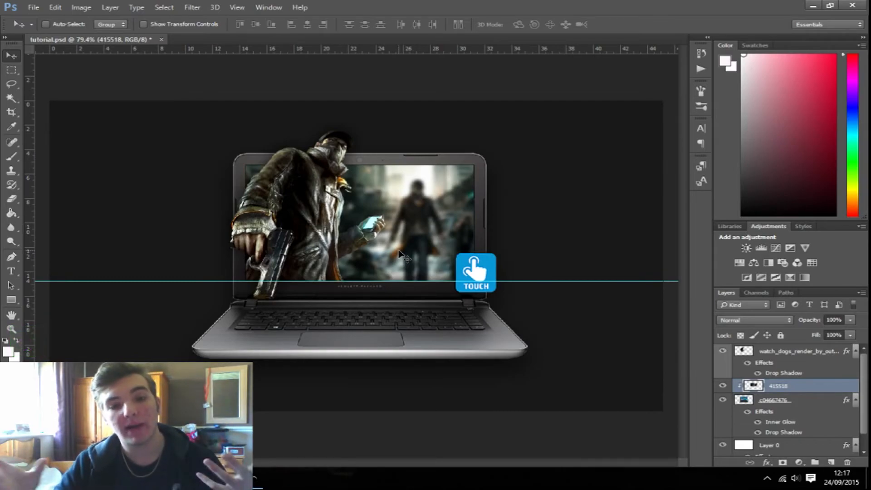
scroll(398, 255, "up", 1)
scroll(348, 217, "up", 1)
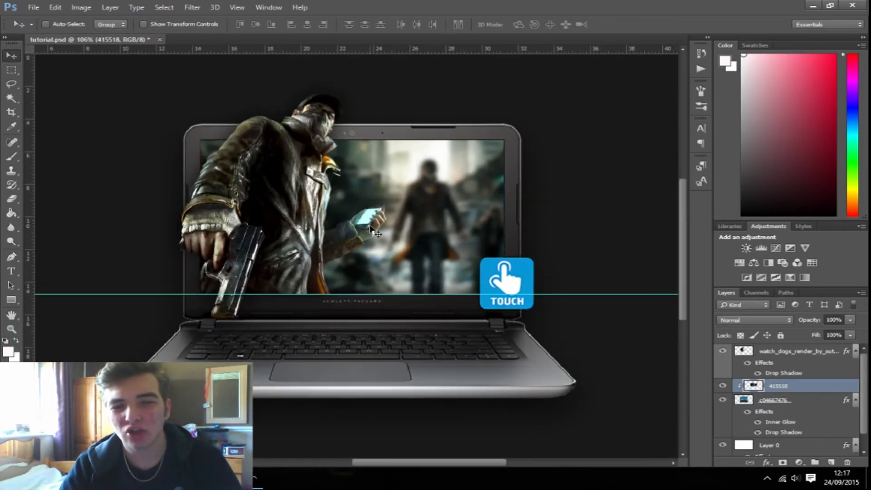
scroll(355, 221, "down", 1)
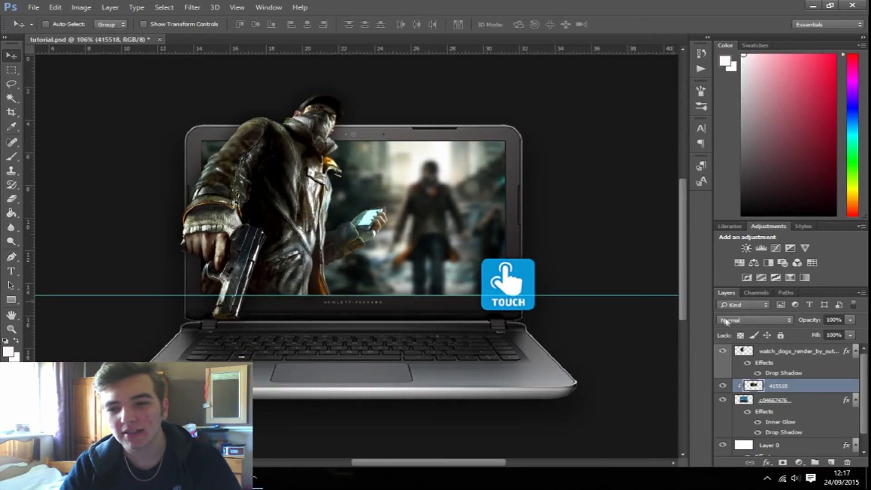
Add a new empty layer above the Watch Dogs character layer.
left_click(812, 359)
scroll(321, 279, "down", 3)
scroll(321, 279, "up", 1)
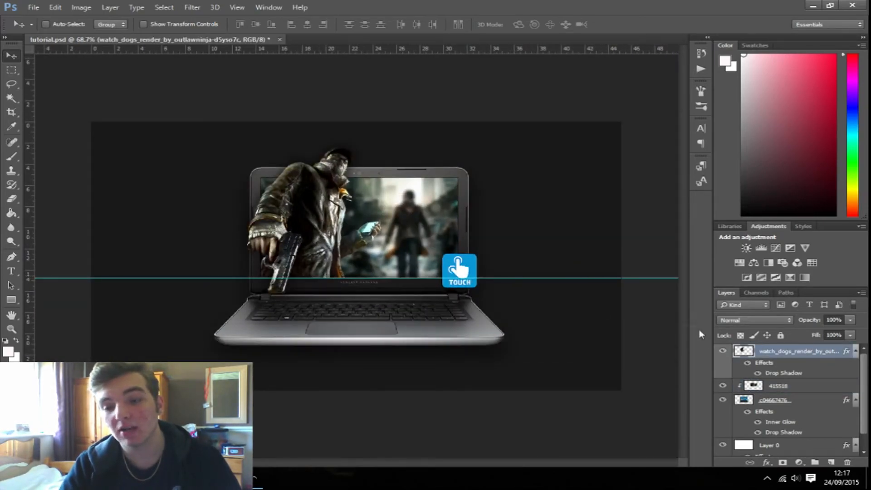
scroll(463, 297, "up", 1)
left_click(831, 462)
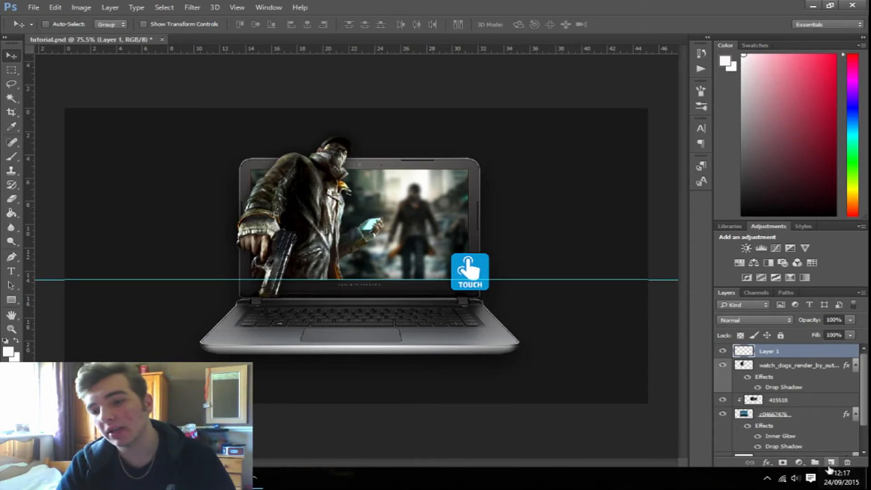
Set the soft brush size to 2000 and paint one white glow spot above the canvas's upper edge on the new layer.
left_click(13, 157)
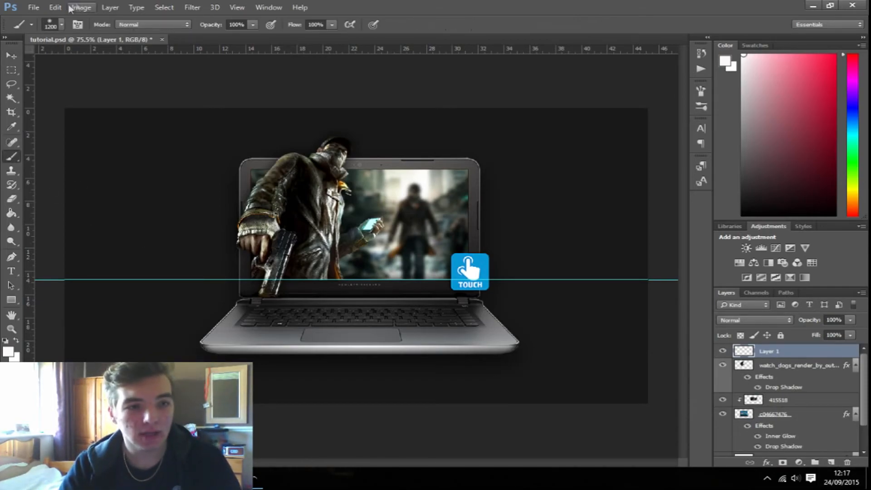
scroll(388, 123, "down", 5)
left_click(62, 27)
type("2")
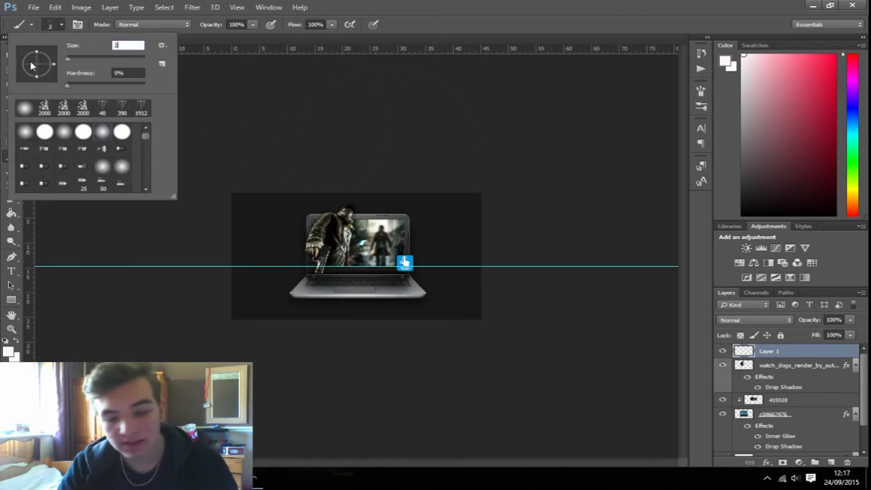
type("000")
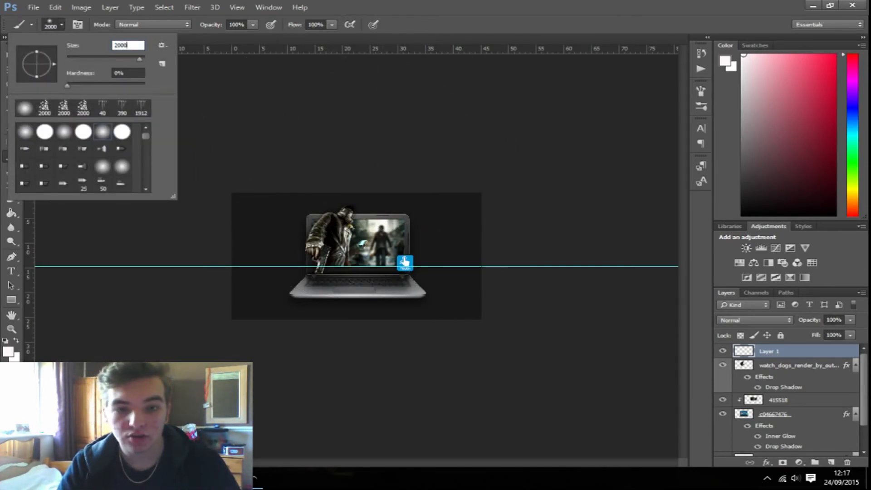
key("Return")
left_click(378, 127)
scroll(378, 200, "up", 6)
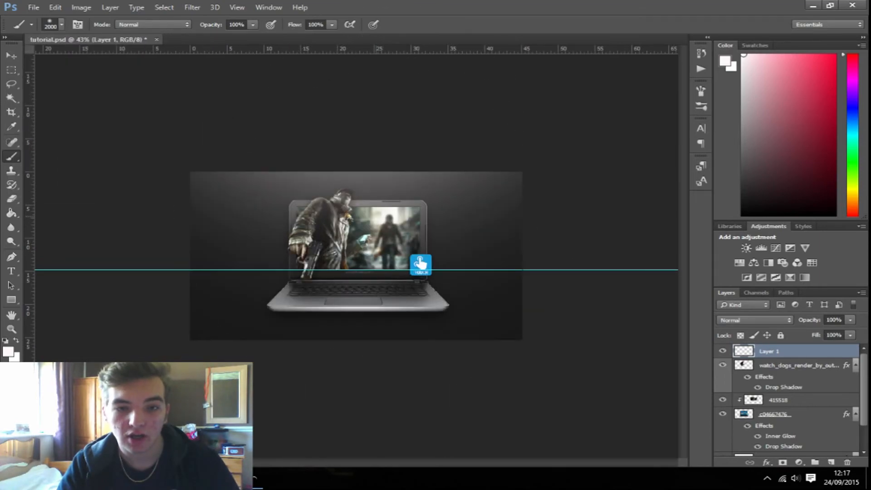
key("v")
scroll(407, 242, "up", 1)
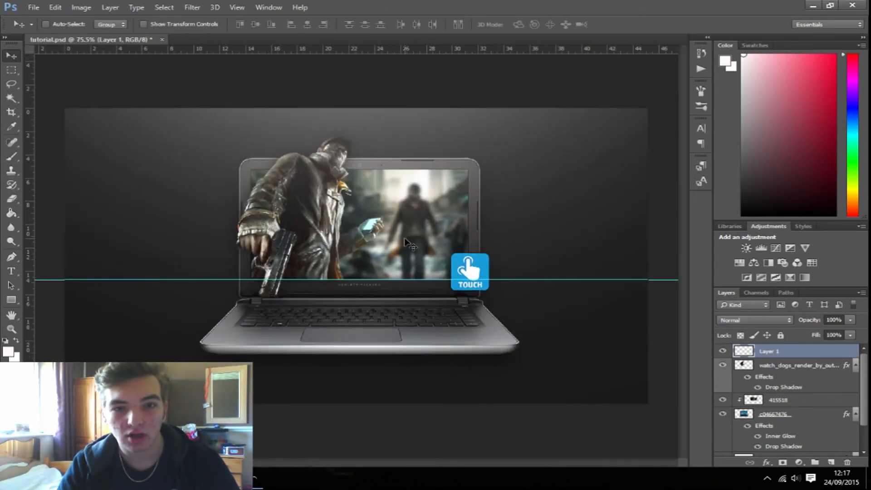
Reduce the opacity of the first glow layer to 73% and add a new empty layer above it.
left_click(849, 320)
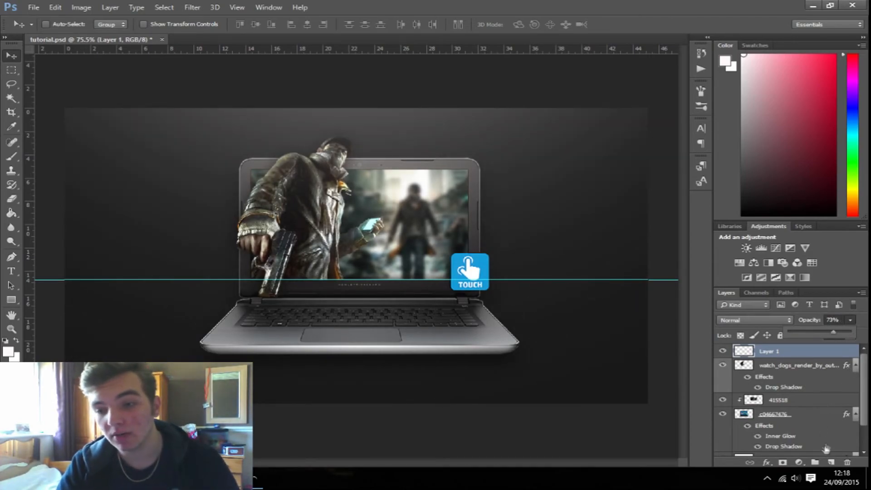
left_click(836, 462)
scroll(347, 252, "up", 1)
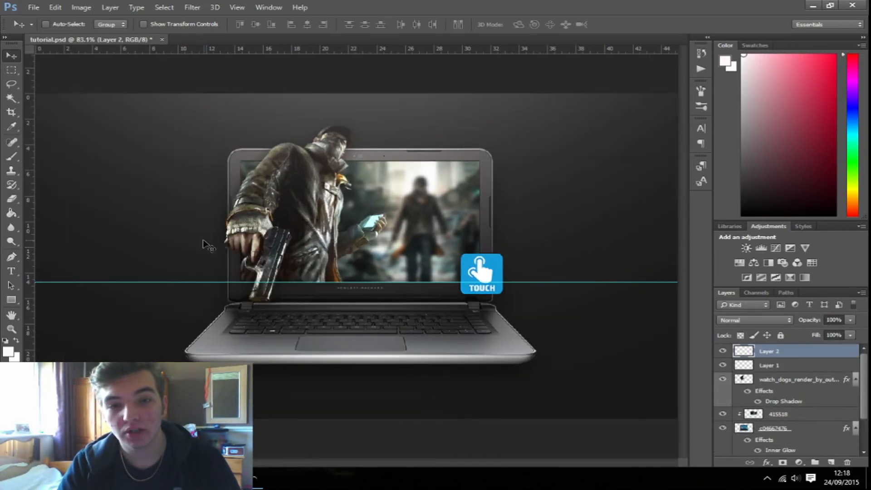
Set the soft brush size to 266 px and paint white glow spots behind the character's shoulder and below his phone hand.
left_click(12, 157)
left_click(60, 25)
left_click(128, 58)
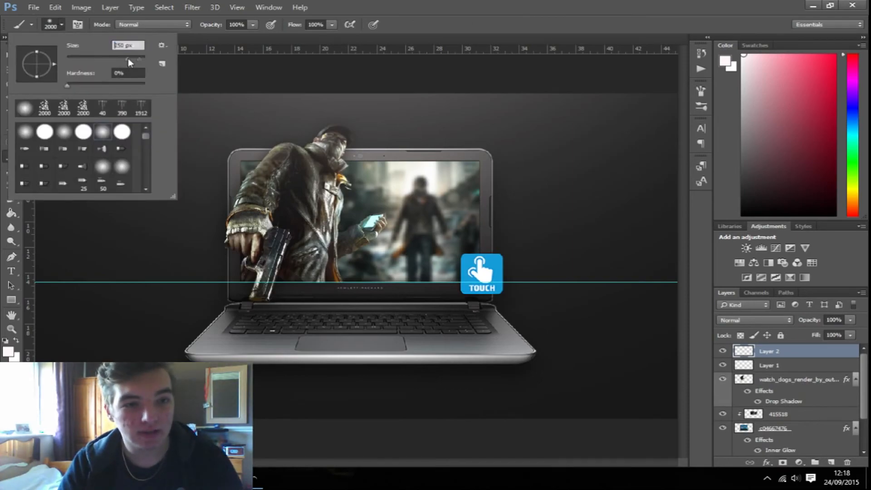
left_click(250, 145)
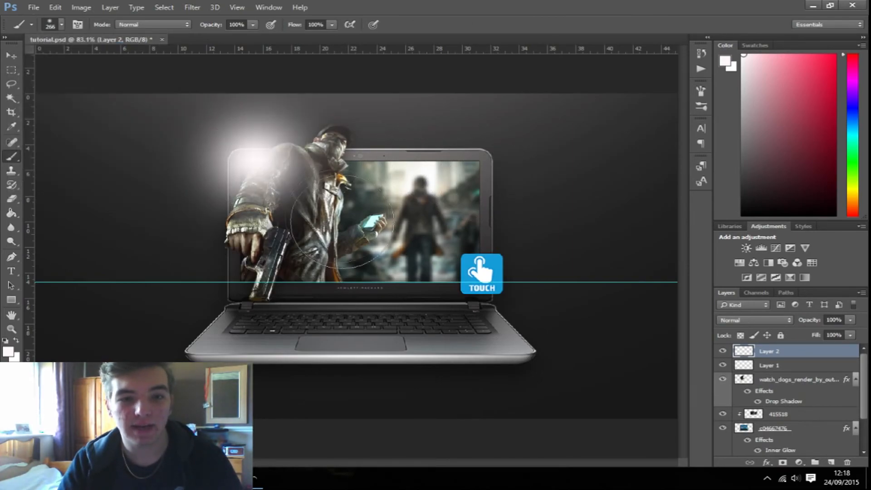
left_click(358, 265)
left_click(11, 55)
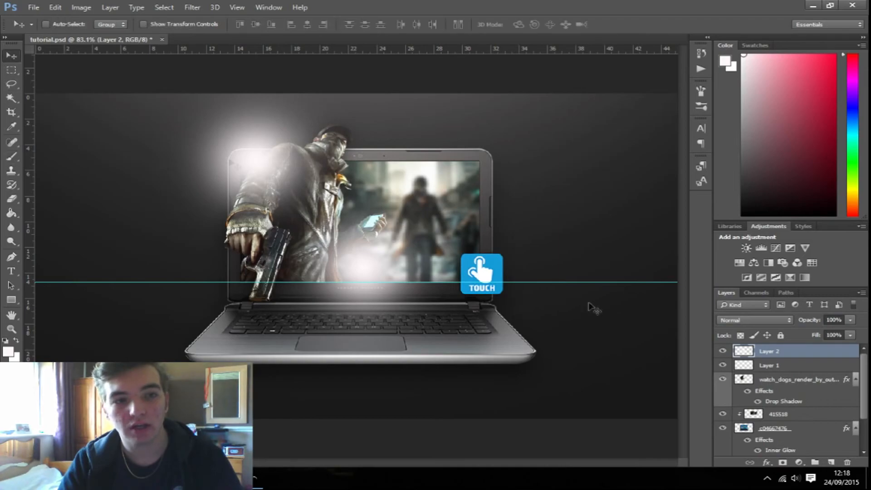
Set the blend mode of the new glow layer to Overlay and reduce its opacity to 52%.
left_click(754, 319)
left_click(746, 116)
key("Down")
key("Down")
key("Down")
key("Down")
key("Down")
key("Down")
key("Down")
key("Down")
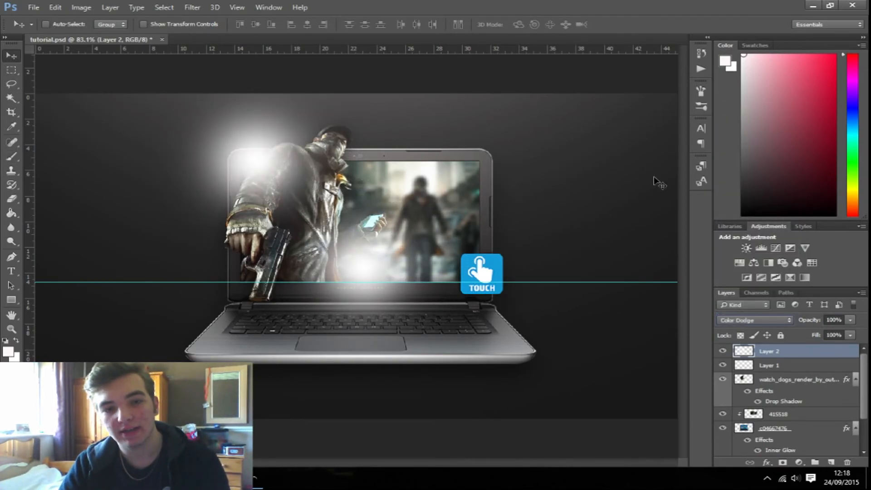
key("Down")
key("Down")
key("Down")
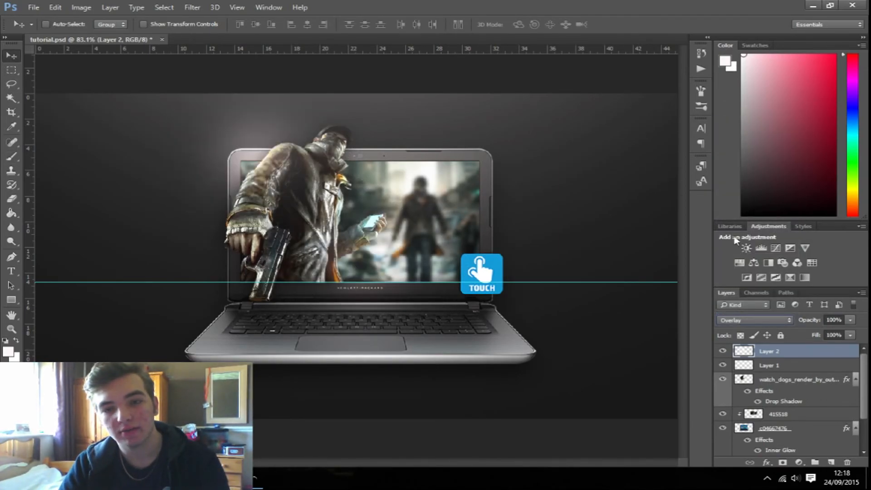
left_click_drag(826, 331, 820, 332)
scroll(342, 299, "up", 1)
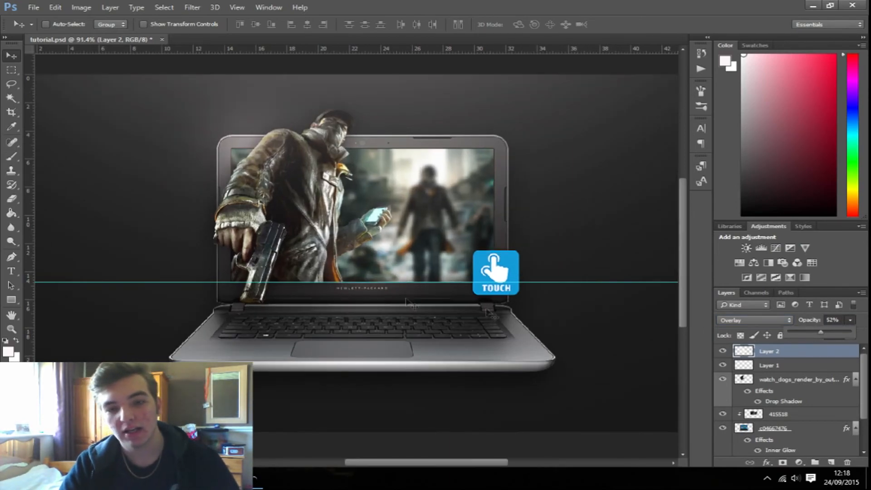
Rasterize the layer style of the Watch Dogs character layer.
left_click(779, 383)
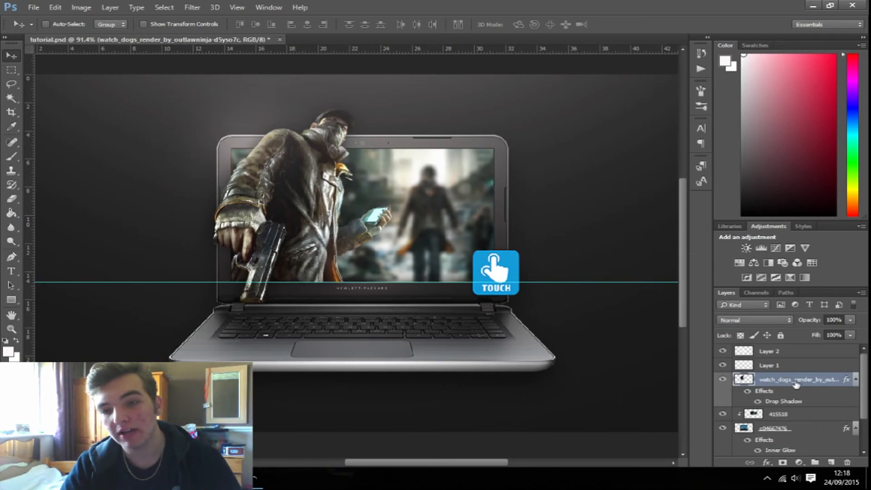
right_click(796, 384)
left_click(603, 171)
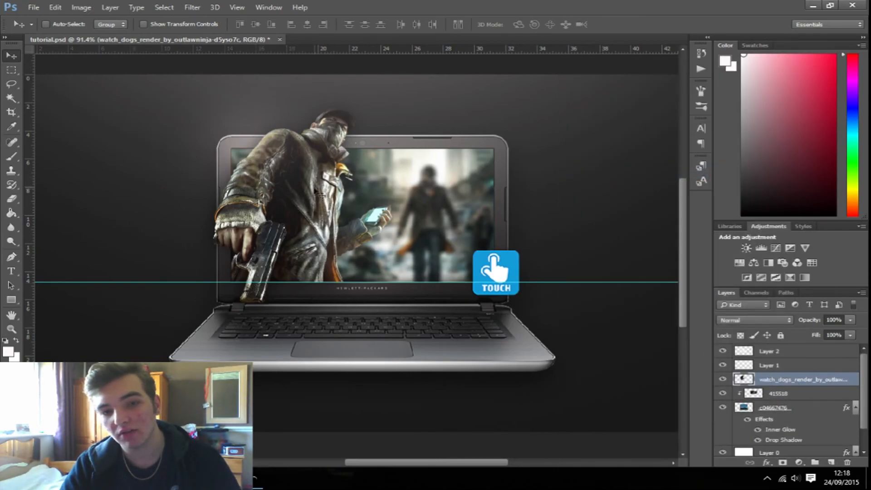
scroll(315, 190, "up", 2)
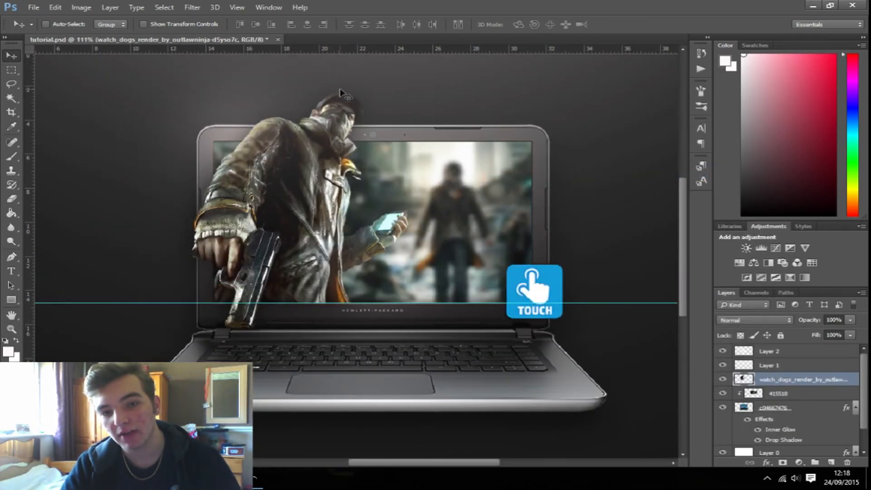
Add a new empty layer directly above the Watch Dogs character and clip it to the character layer.
left_click(831, 464)
right_click(806, 380)
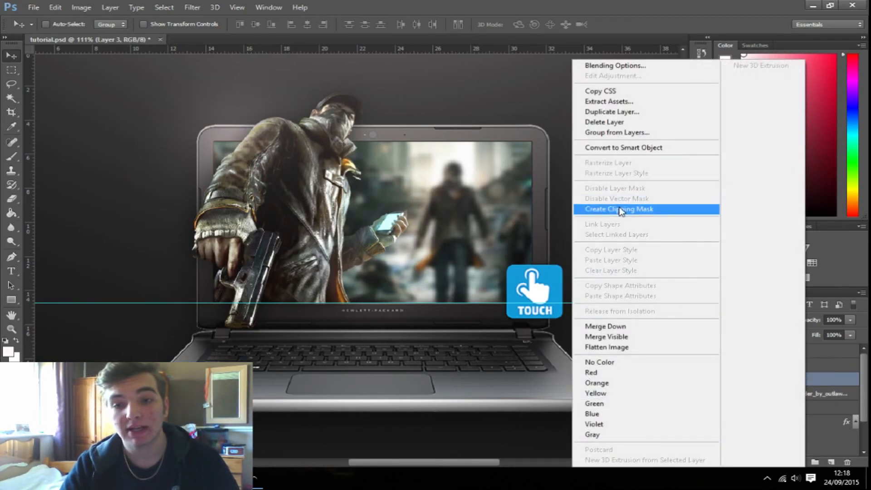
left_click(614, 207)
Choose the Brush tool and set the foreground colour to near-black #0d0d0d.
scroll(350, 171, "up", 1)
left_click(14, 159)
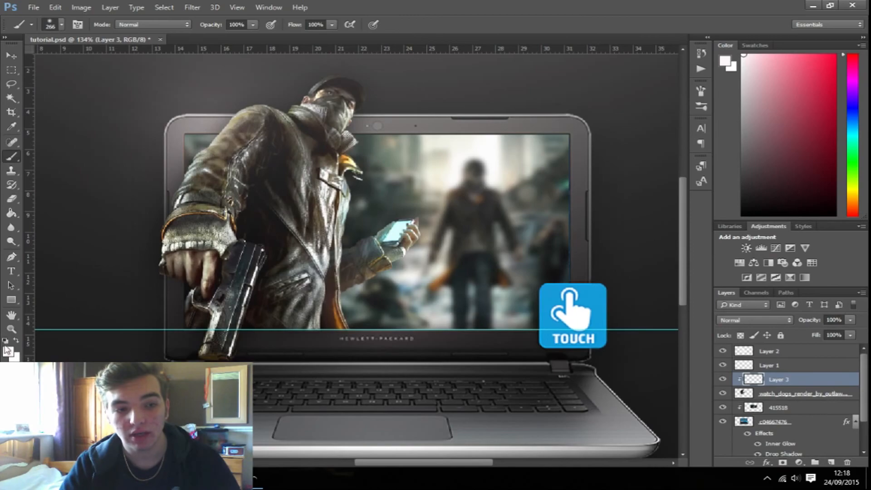
left_click(7, 350)
left_click_drag(290, 232, 269, 248)
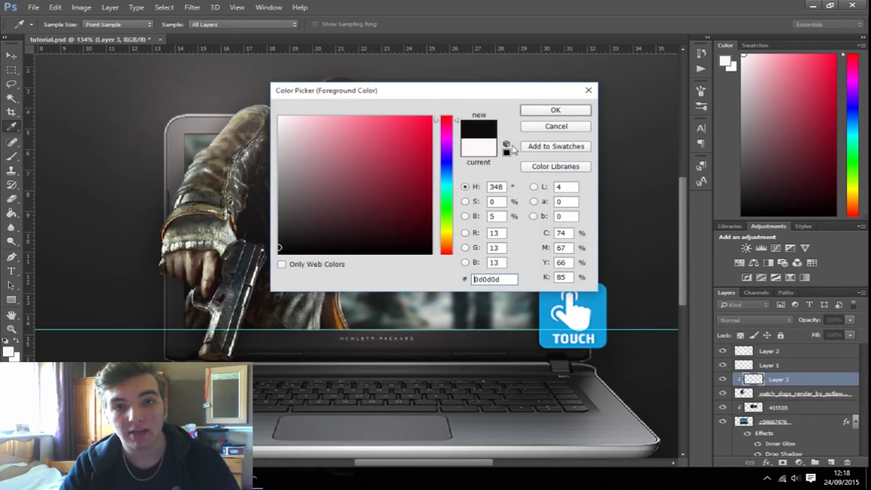
left_click(548, 110)
Set the soft brush size to 111 px and paint dark shading over the character's phone arm and lower coat on the clipped layer.
left_click(54, 25)
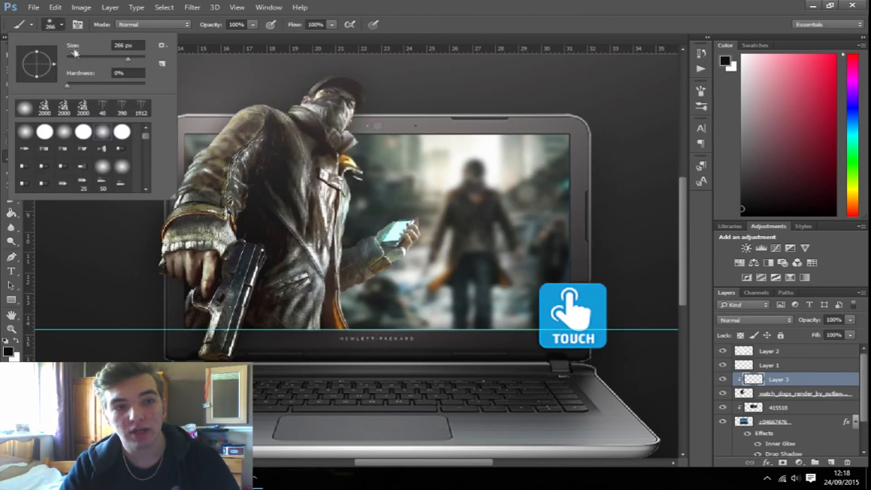
mouse_move(377, 270)
left_mouse_down()
mouse_move(385, 226)
mouse_move(358, 276)
left_mouse_up()
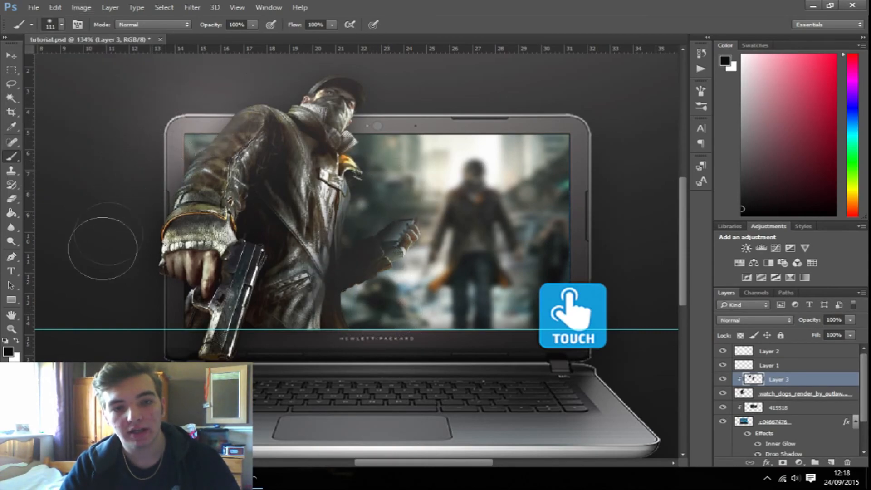
mouse_move(177, 308)
left_mouse_down()
mouse_move(218, 295)
mouse_move(258, 299)
mouse_move(271, 333)
left_mouse_up()
Reduce the opacity of the clipped shading layer to 54%.
left_click(11, 55)
left_click(850, 320)
left_click_drag(851, 332, 822, 332)
Compare the character with the shading layer hidden and shown, and check the whole composition.
left_click(723, 380)
left_click(723, 380)
left_click(722, 380)
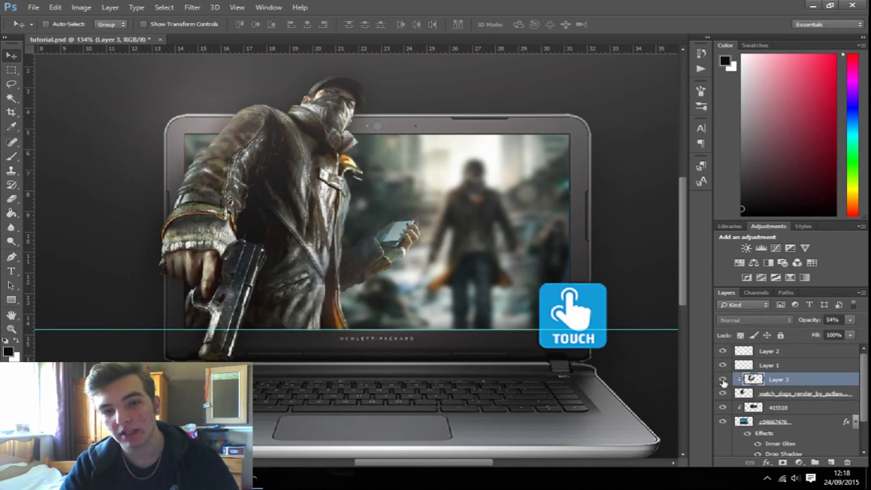
left_click(722, 380)
scroll(376, 264, "down", 5)
scroll(376, 264, "up", 3)
scroll(375, 261, "down", 2)
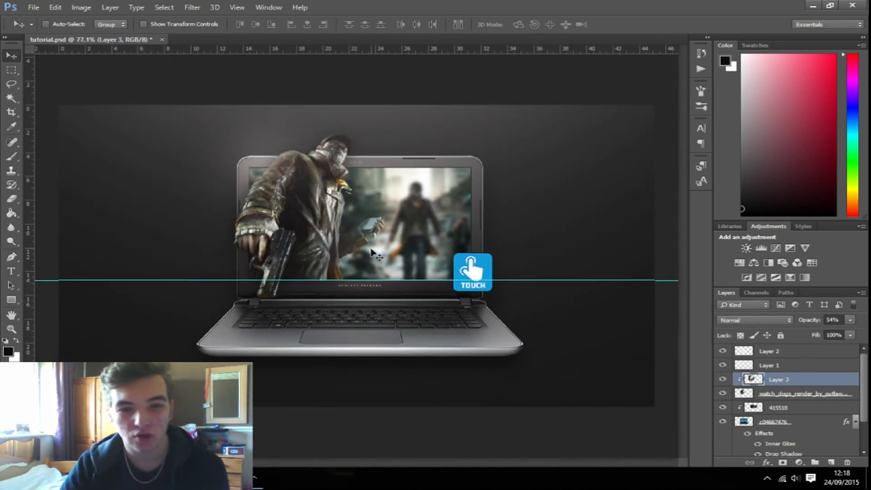